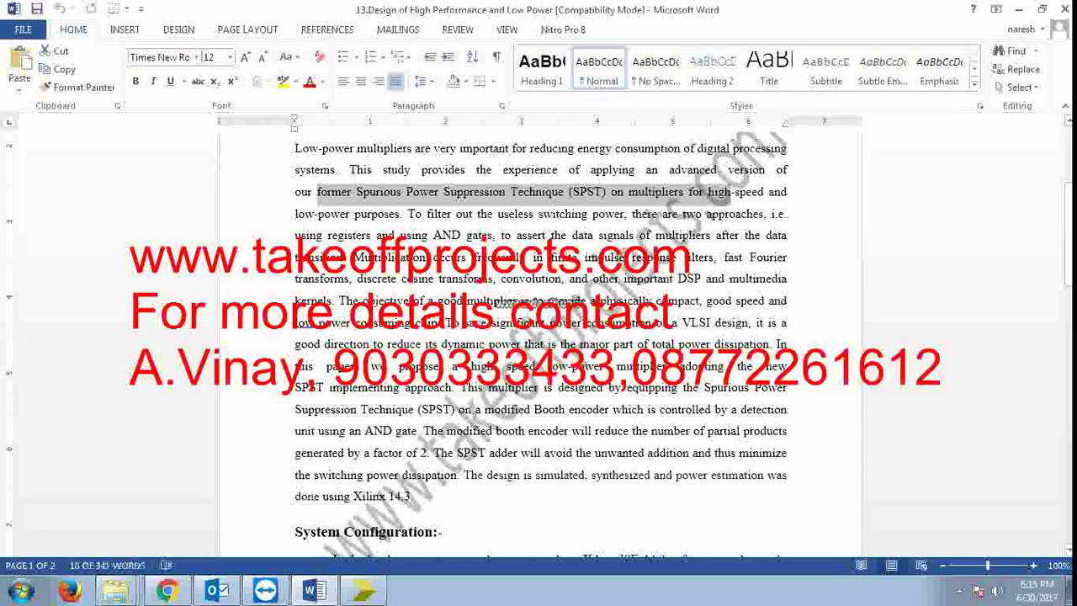
Read through the multiplier document's abstract, including the modified Booth encoder passage, and its system configuration, hardware and software requirements.
left_click_drag(354, 256, 714, 256)
scroll(539, 336, "down", 2)
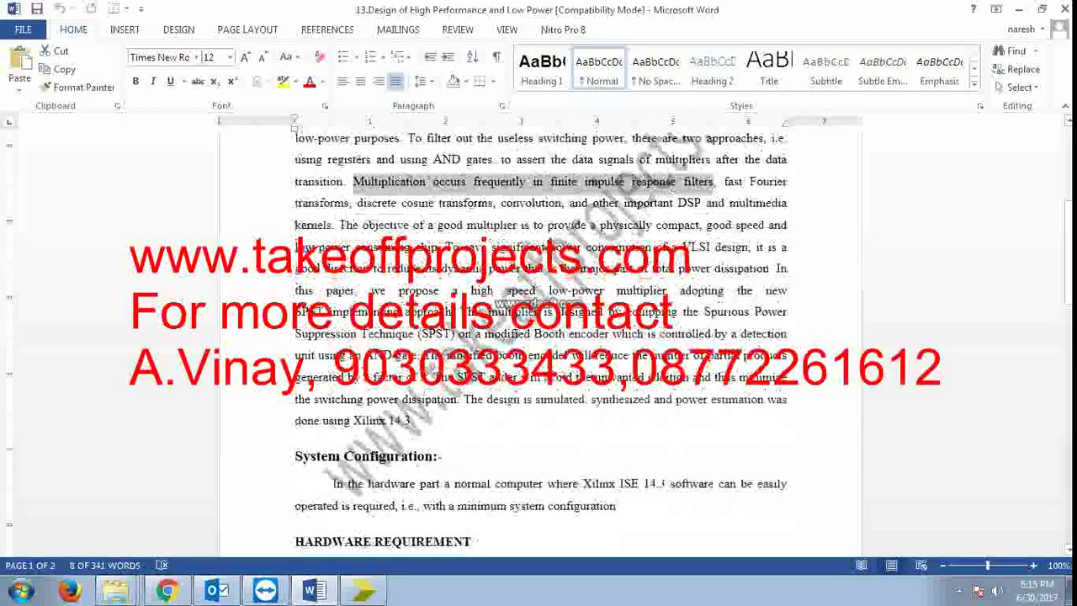
left_click_drag(484, 335, 612, 335)
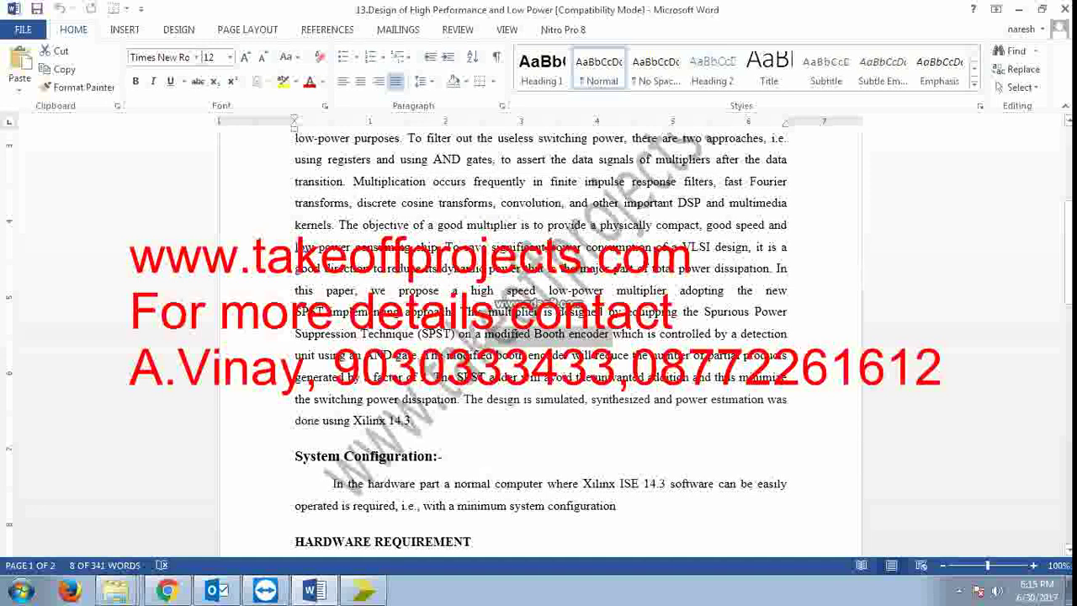
scroll(538, 337, "down", 5)
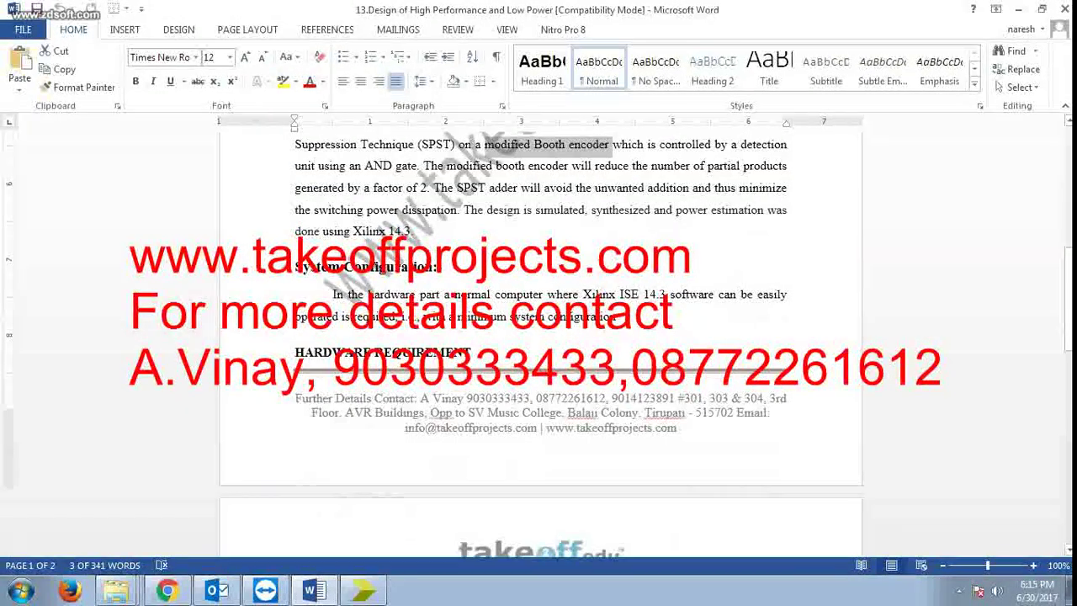
scroll(538, 336, "down", 12)
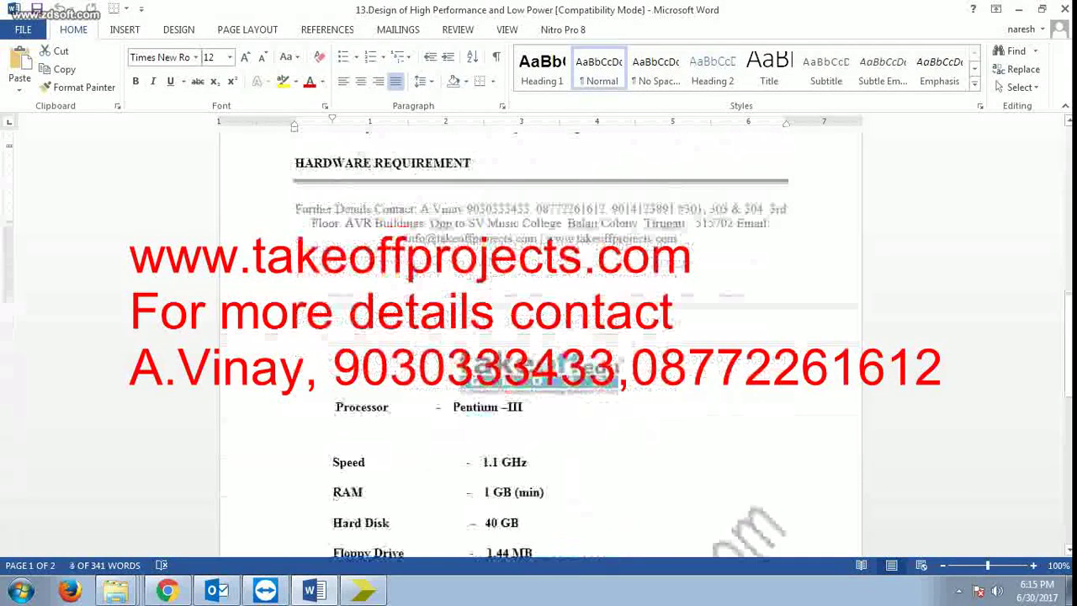
scroll(538, 337, "down", 3)
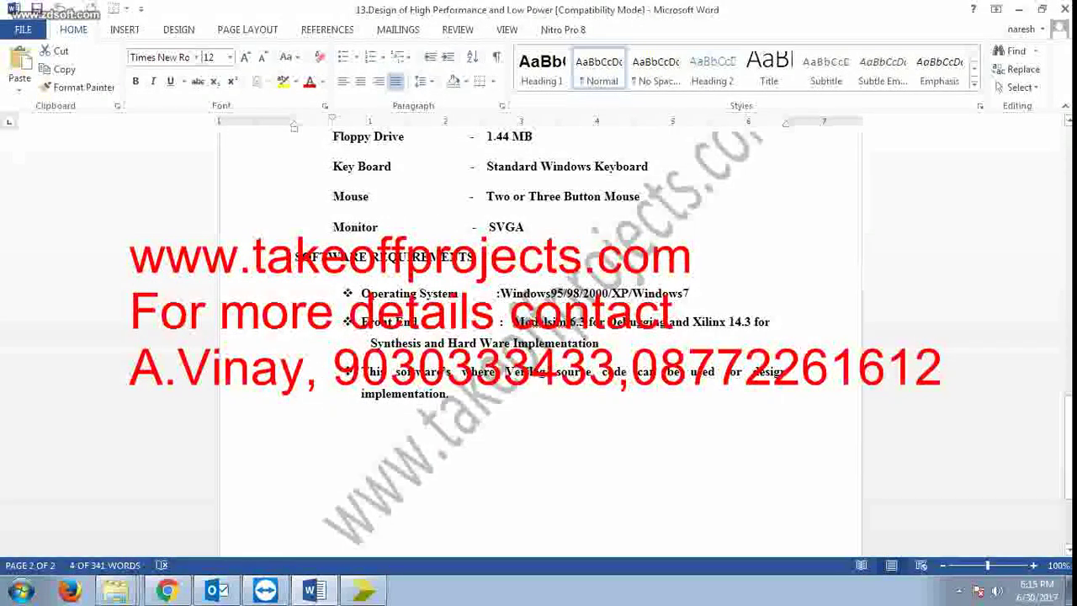
scroll(539, 337, "up", 13)
scroll(539, 337, "up", 9)
Switch to ISE Project Navigator, run Synthesize - XST on the multiplier module and check its submodules and the console's completion line.
left_click(363, 591)
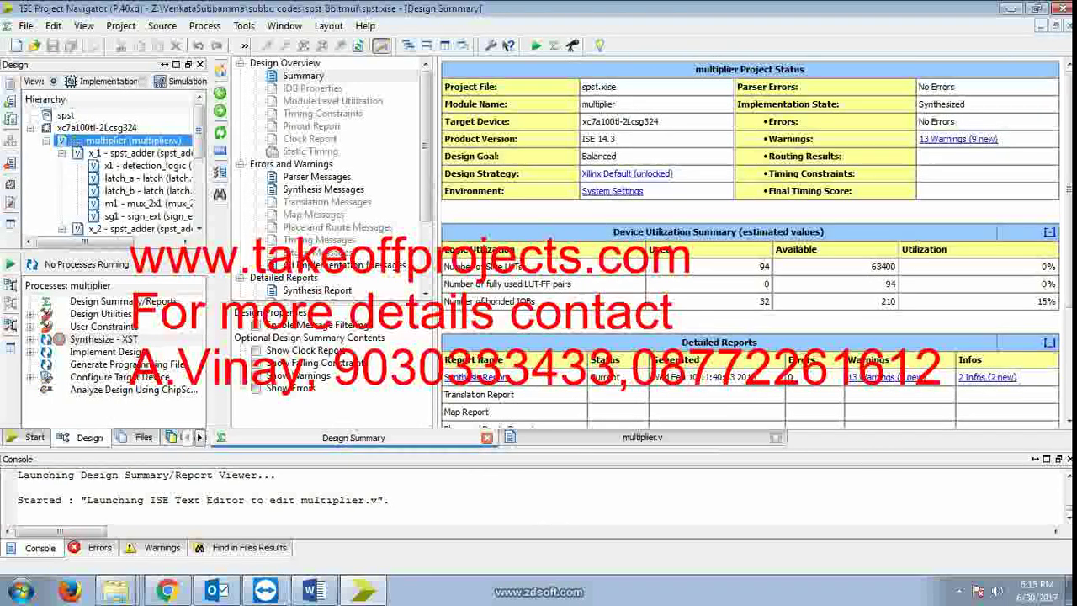
double_click(103, 339)
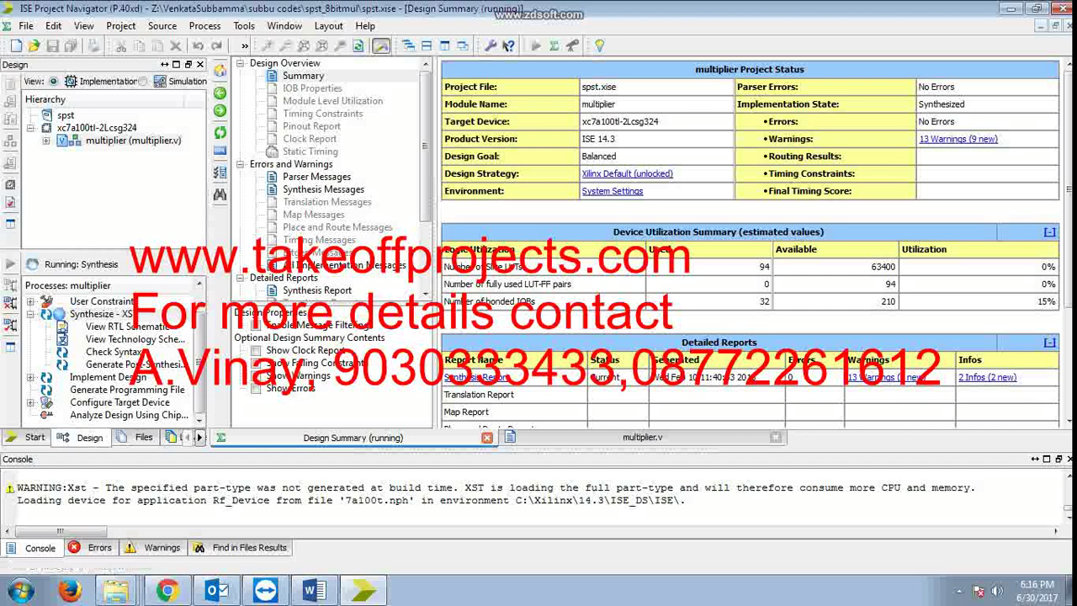
left_click(46, 140)
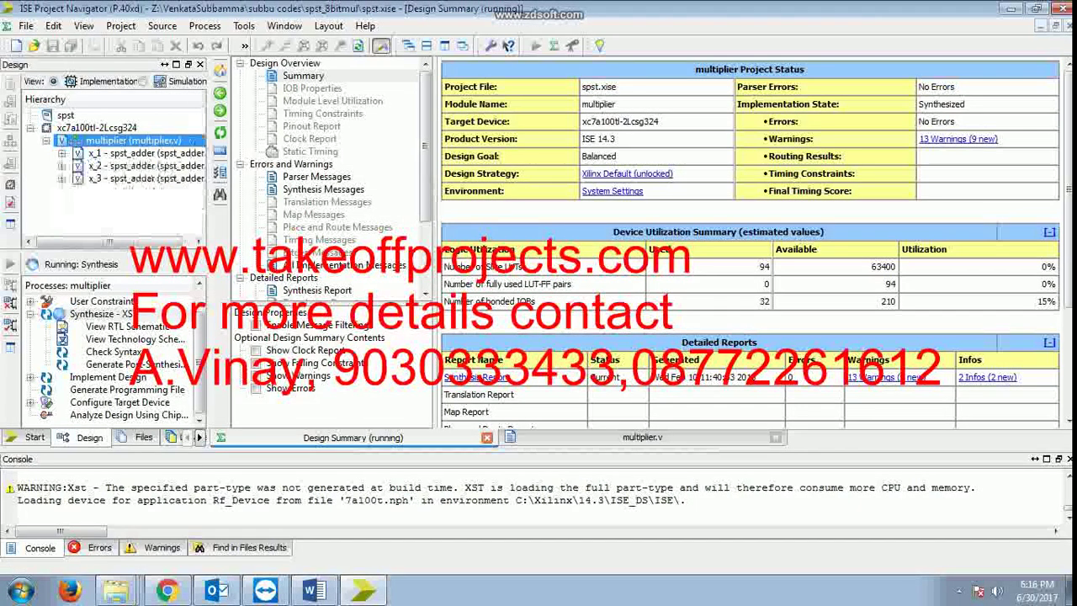
left_click(46, 141)
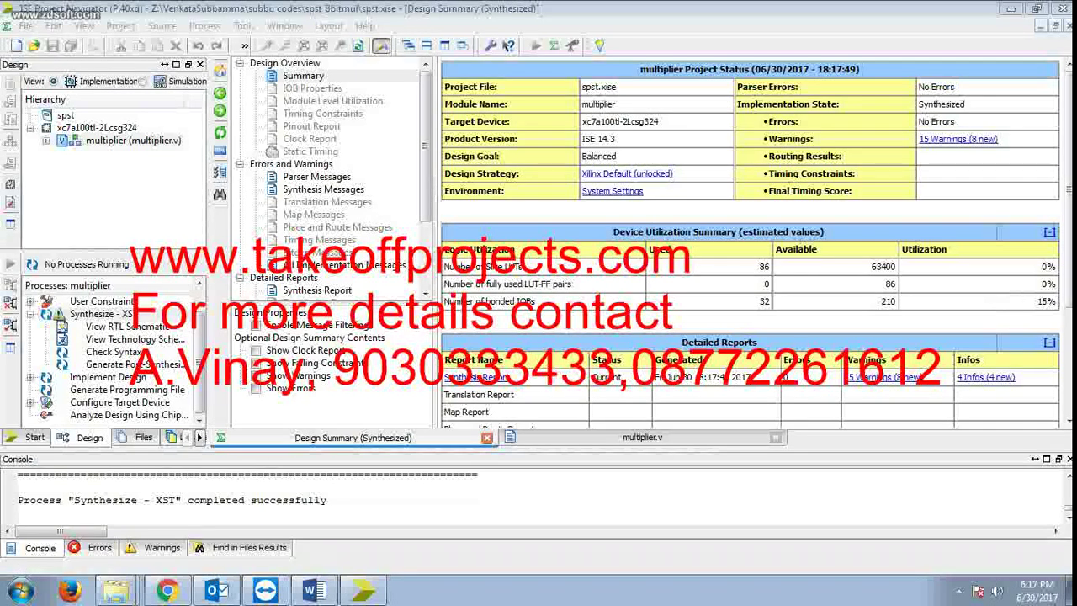
left_click_drag(156, 500, 326, 500)
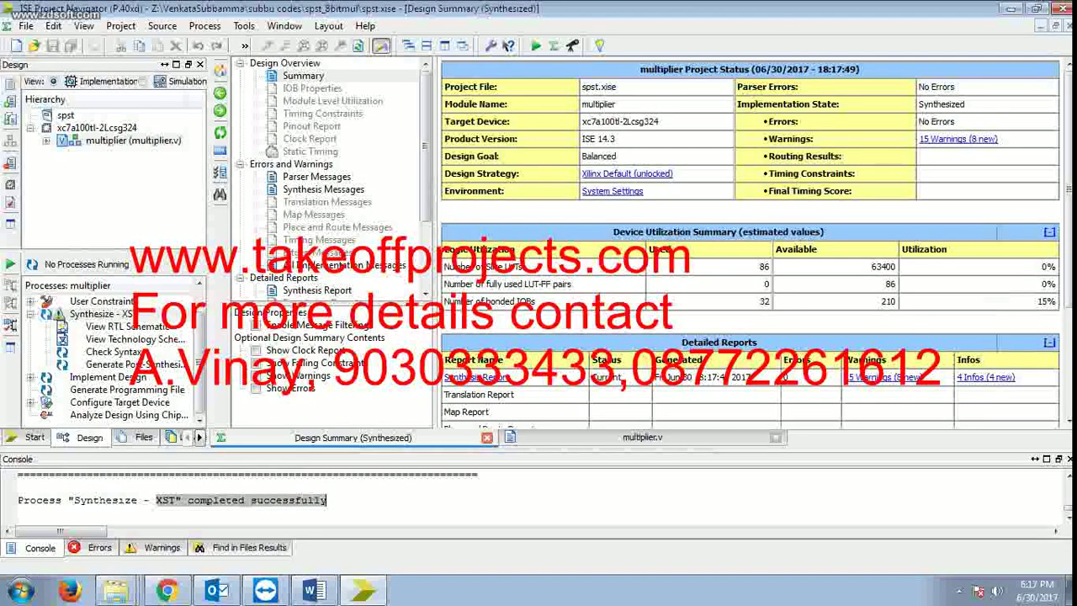
left_click(326, 500)
Open the RTL schematic starting from the top-level block, and expand the multiplier block to view its entire internal circuit.
double_click(122, 326)
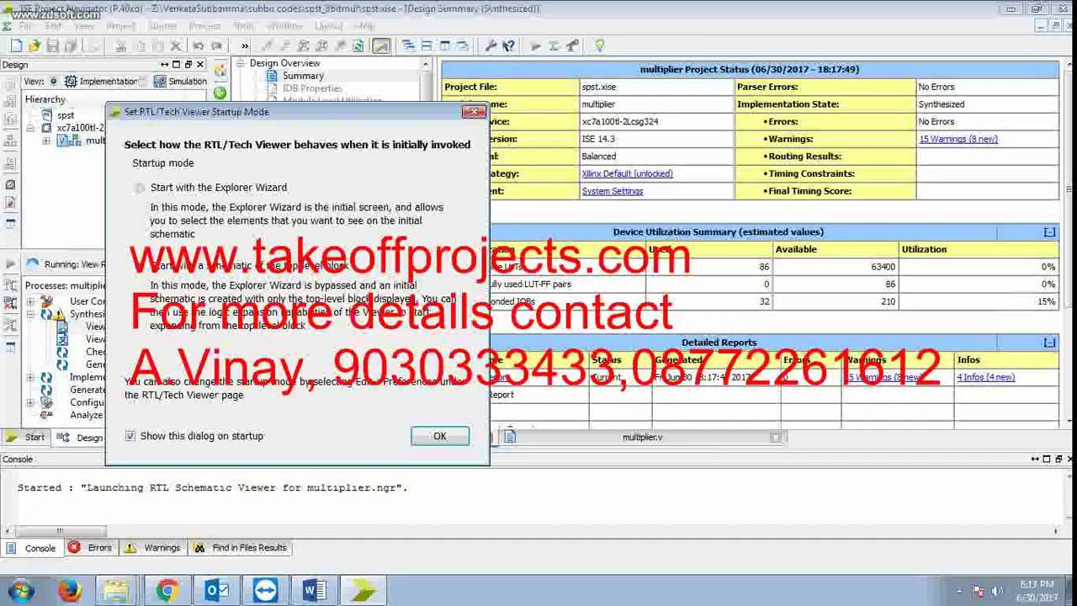
left_click(439, 435)
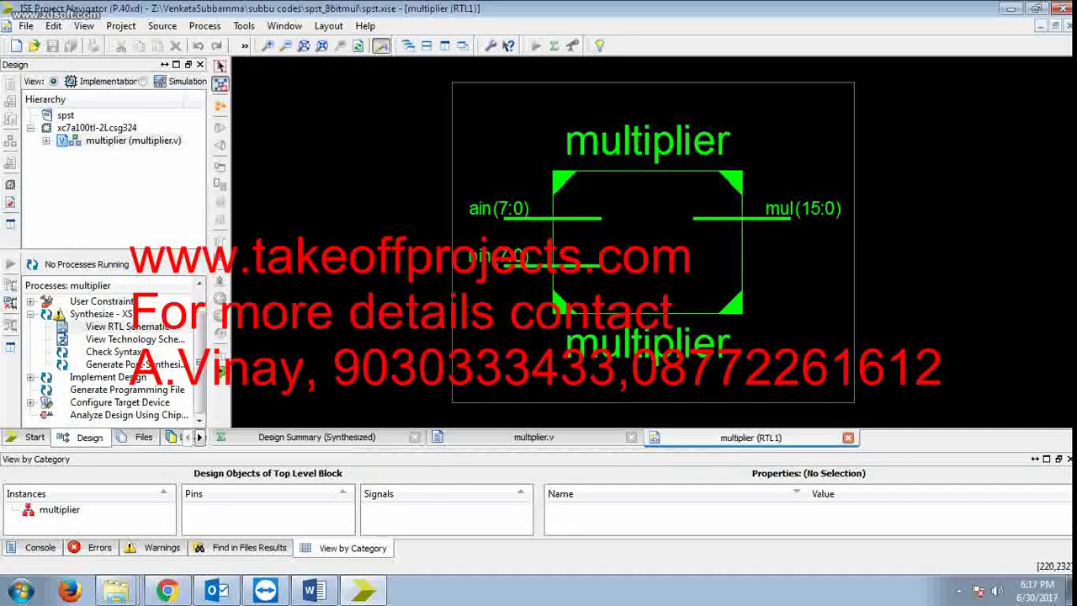
double_click(667, 250)
left_click_drag(420, 307, 471, 241)
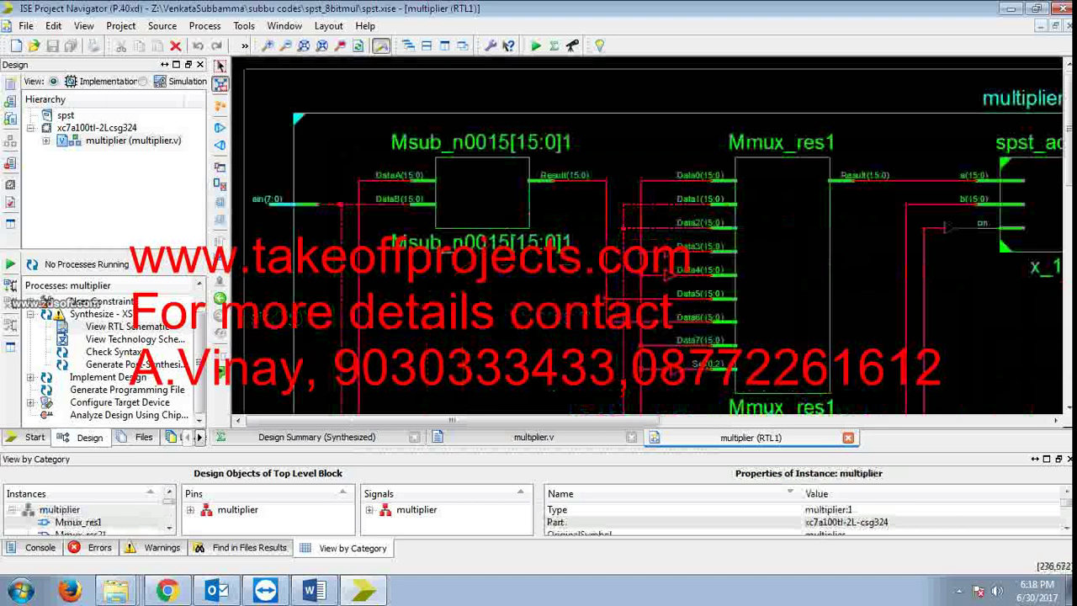
left_click_drag(328, 321, 374, 263)
left_click_drag(434, 222, 496, 186)
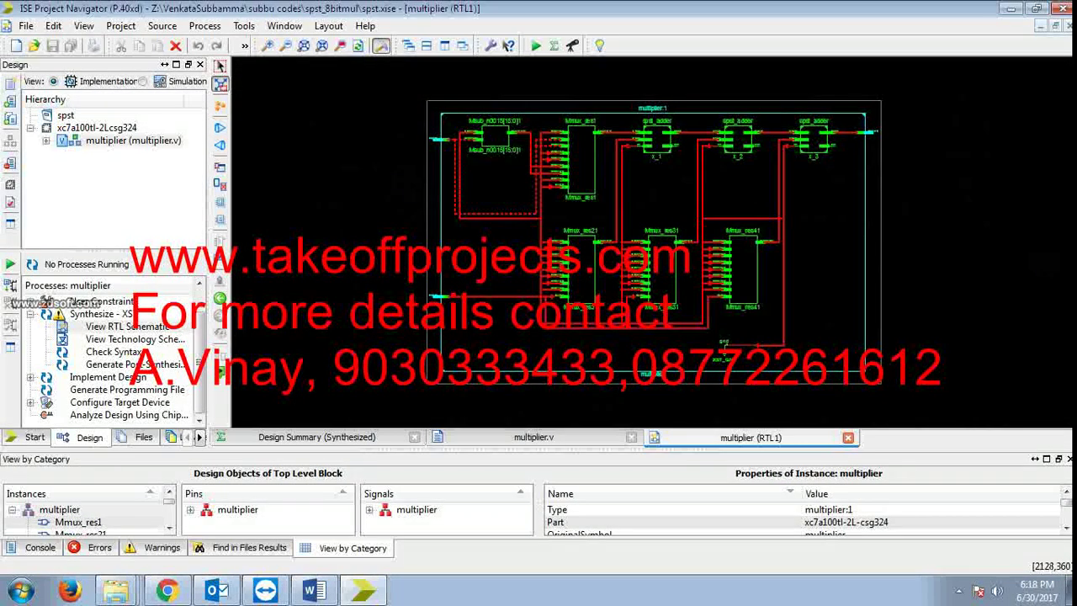
Expand the three spst_adder blocks x_1, x_2 and x_3 in the RTL schematic and inspect the Mmux_res21 multiplexer.
left_click(656, 135)
double_click(656, 135)
left_click(642, 145)
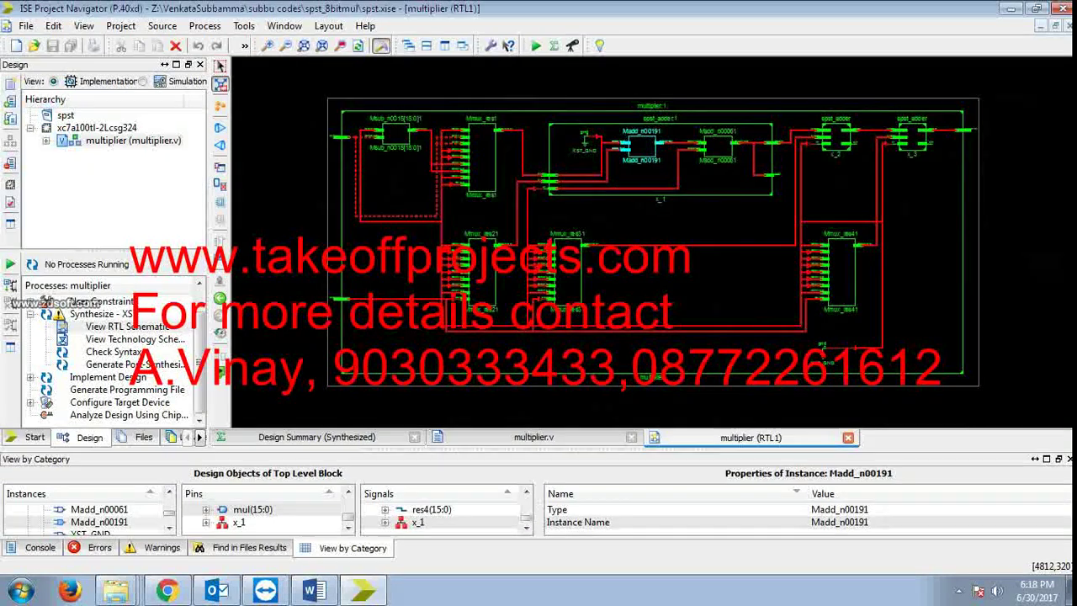
double_click(833, 139)
left_click(1005, 148)
double_click(1005, 147)
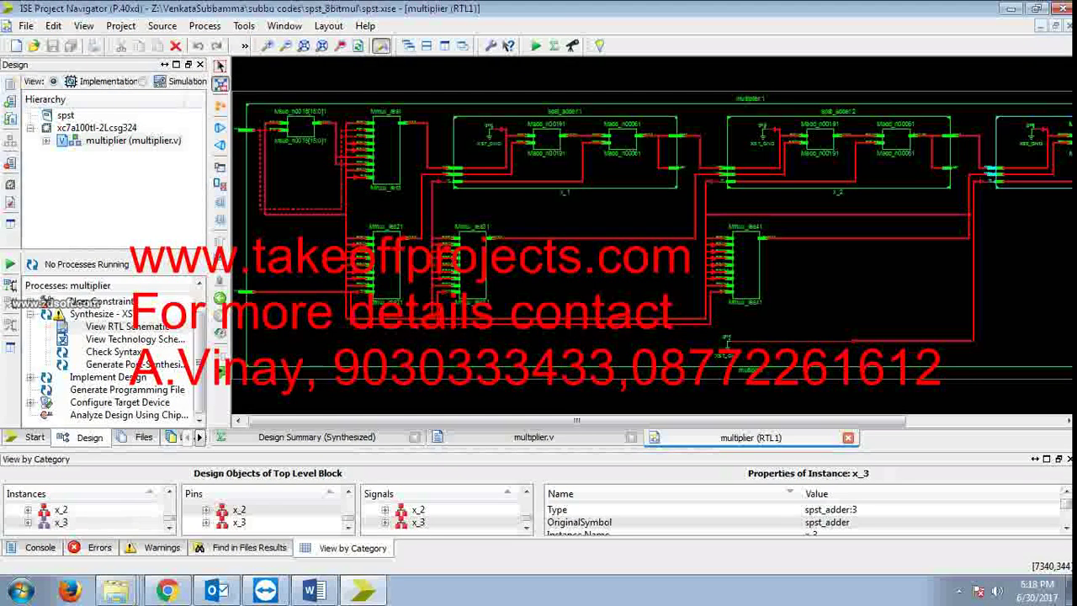
double_click(389, 282)
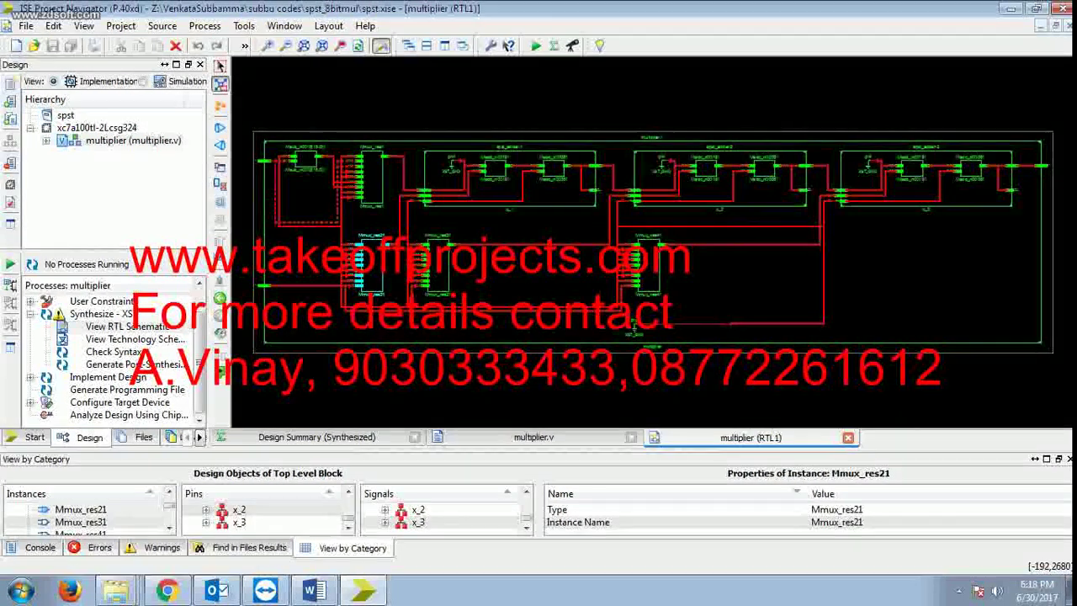
Open the technology schematic starting from the top-level block, and expand the multiplier block into its LUT-level circuit.
double_click(134, 339)
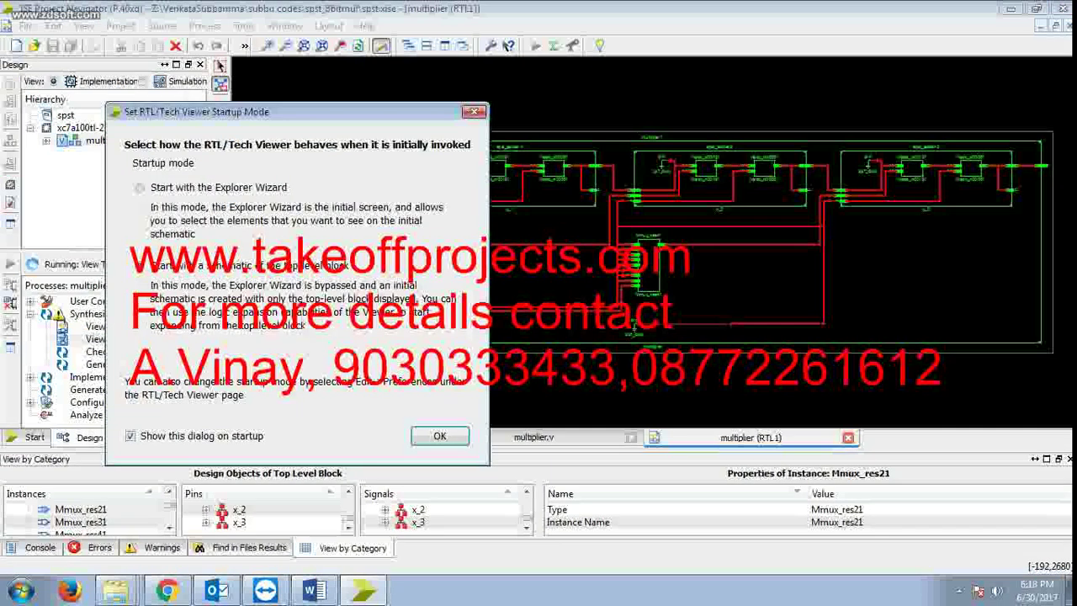
left_click(440, 436)
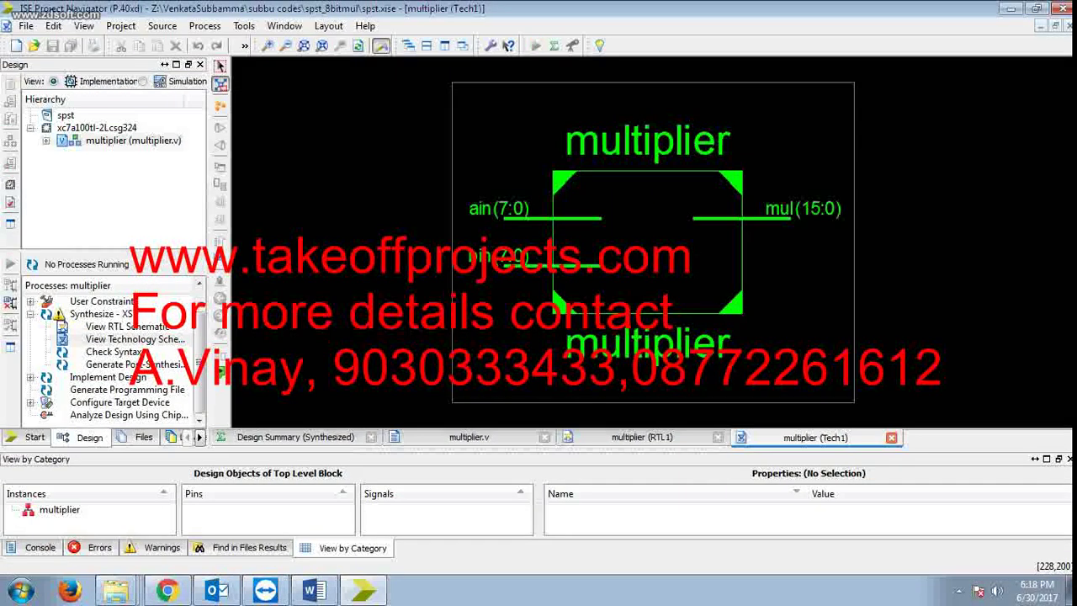
double_click(621, 227)
left_click_drag(429, 340, 596, 187)
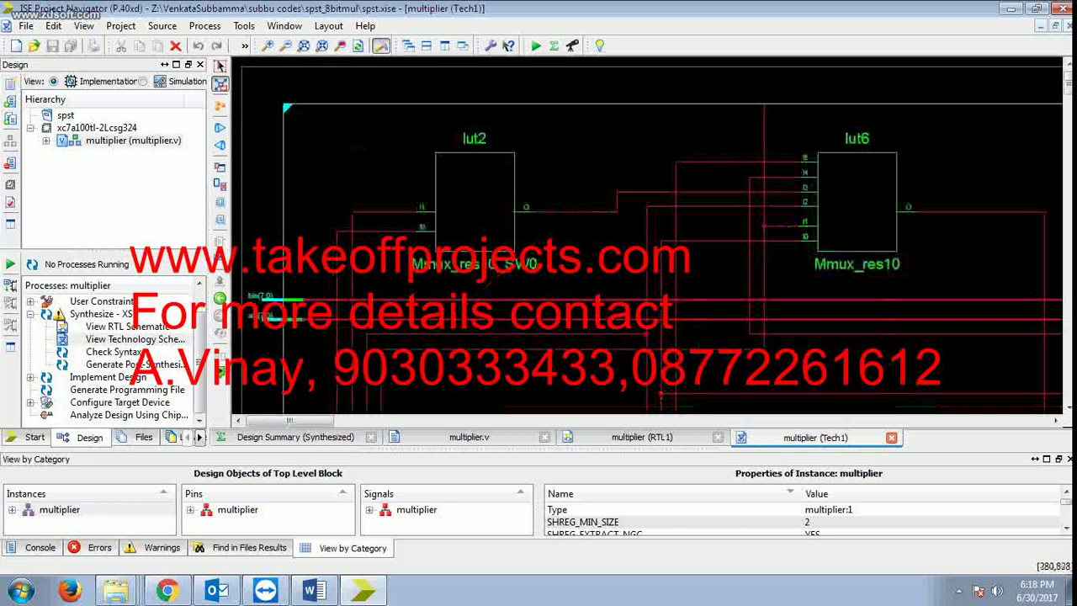
left_click_drag(330, 314, 455, 201)
left_click_drag(310, 330, 421, 221)
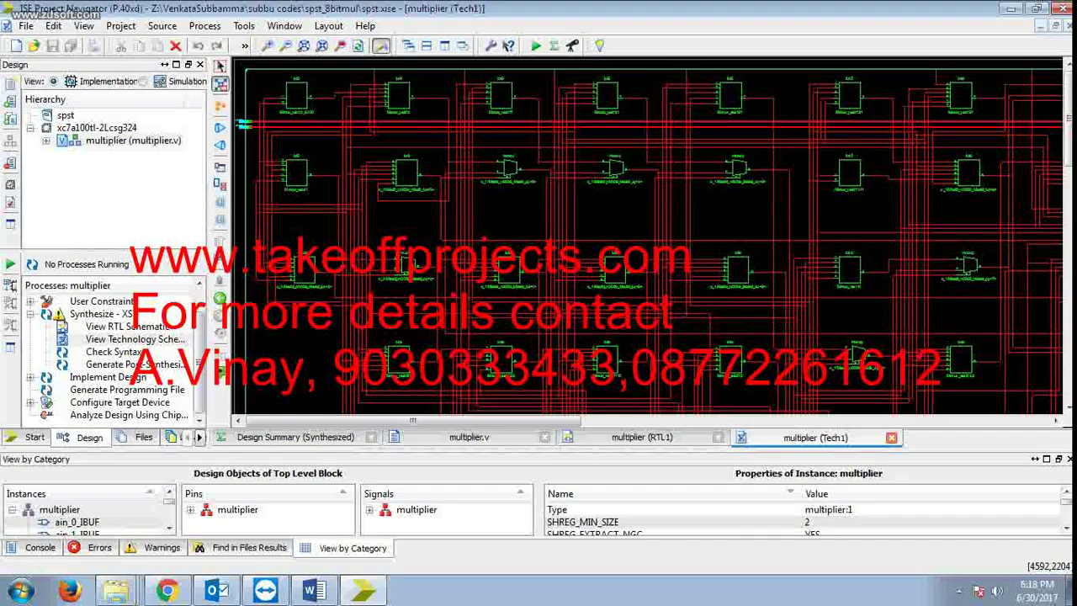
Inspect the schematic, equation and truth table of the x_1/Madd_n0006_Madd_lut<5> LUT6, then close its details.
double_click(614, 269)
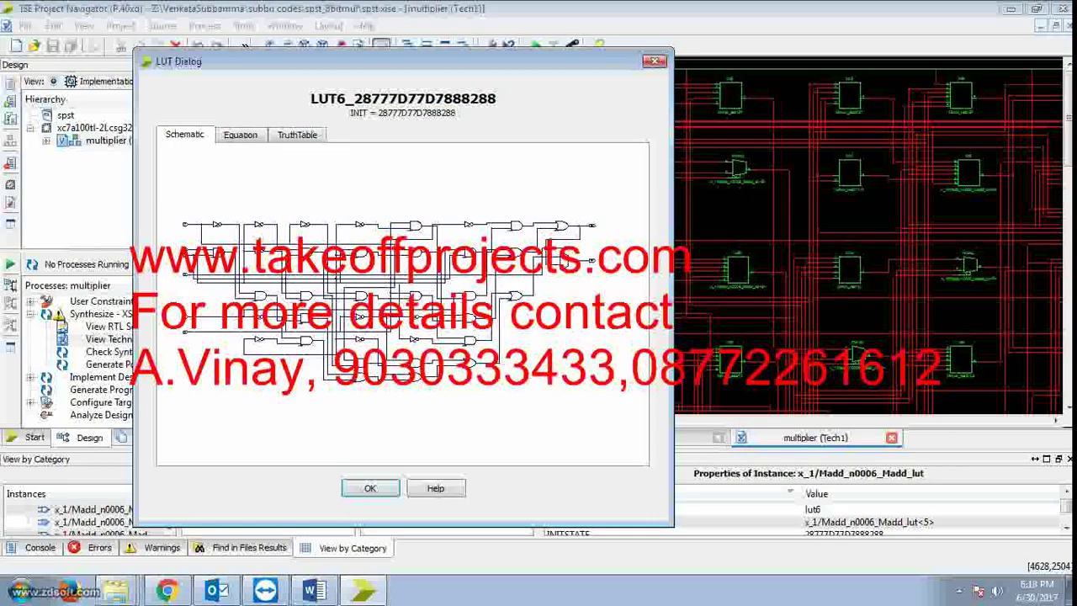
left_click(241, 134)
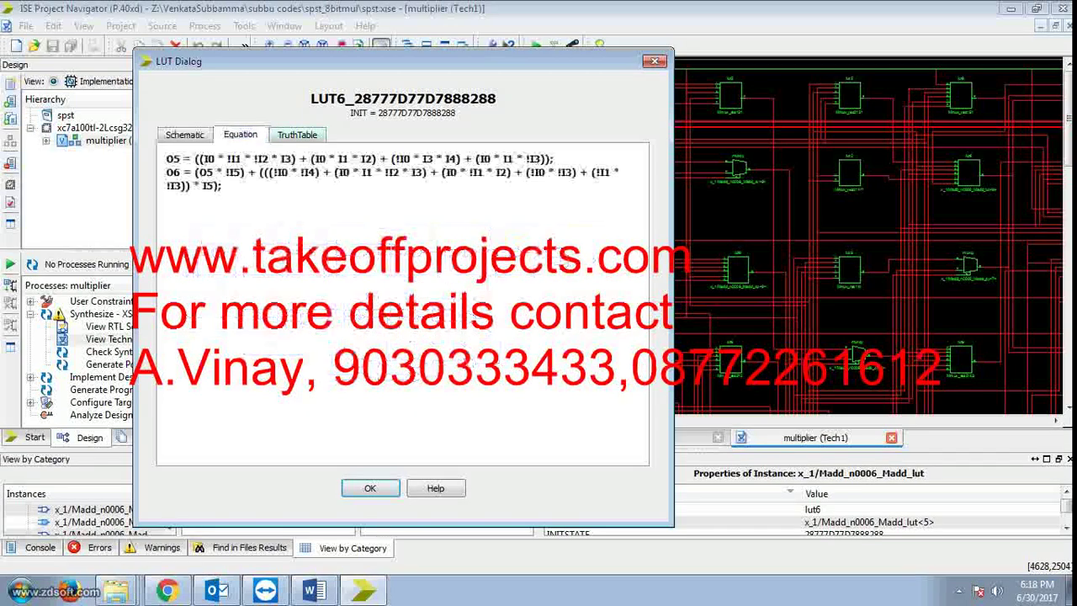
left_click(297, 134)
left_click(655, 62)
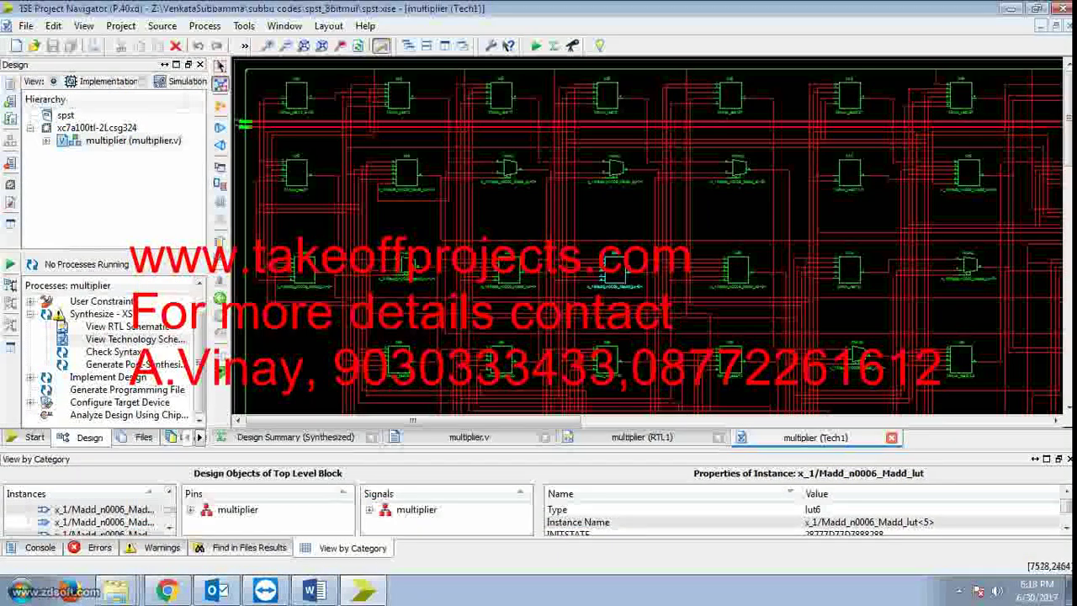
Review the gate schematic, equation and truth table of the Mmux_res141 LUT5, and close its details.
left_click(850, 269)
double_click(849, 269)
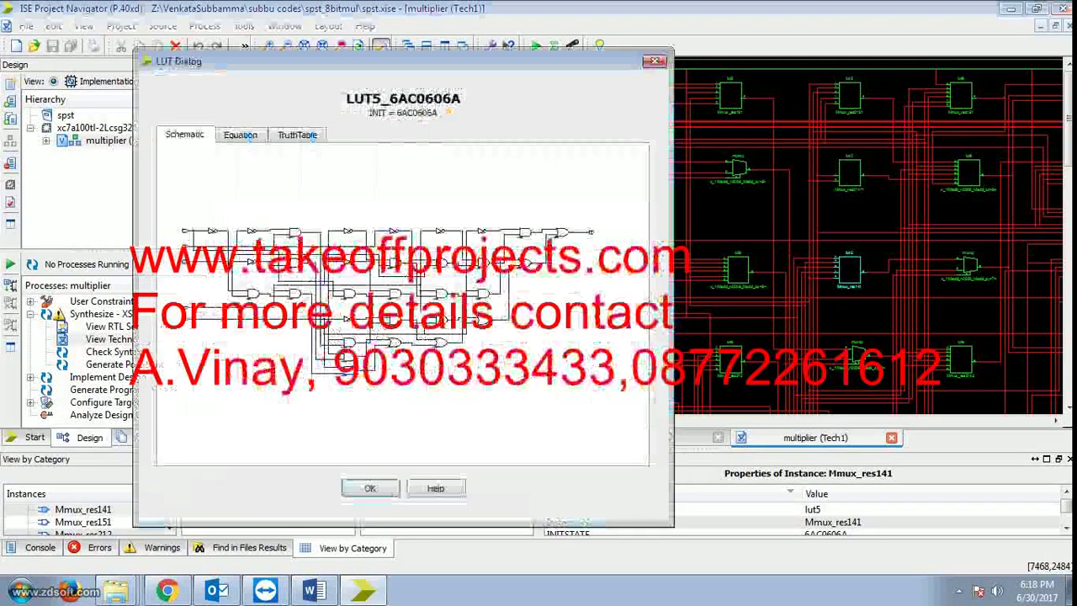
key("ctrl+Tab")
key("ctrl+Tab")
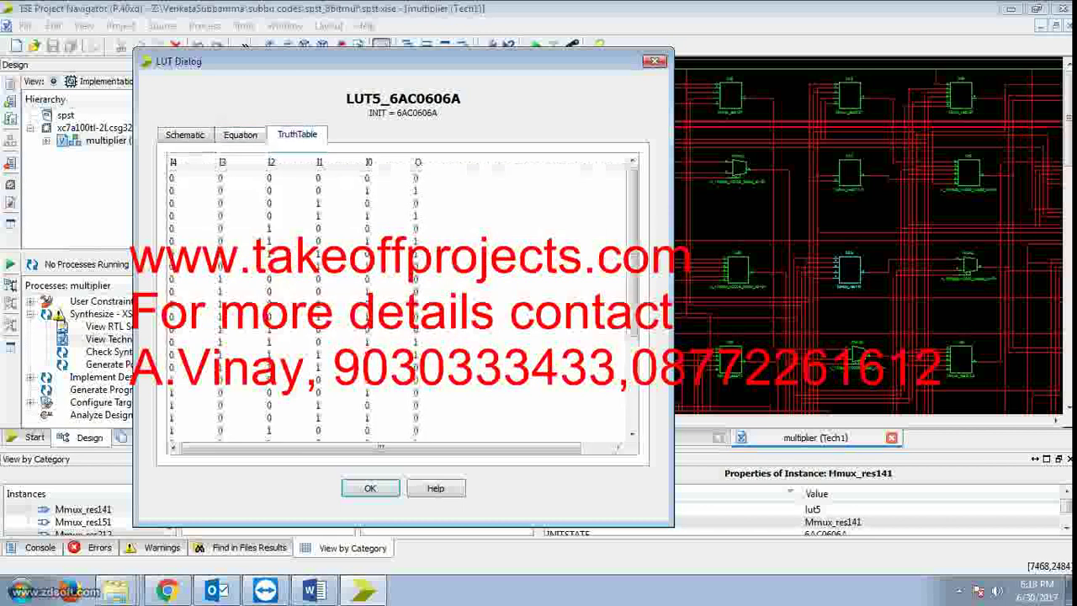
key("Escape")
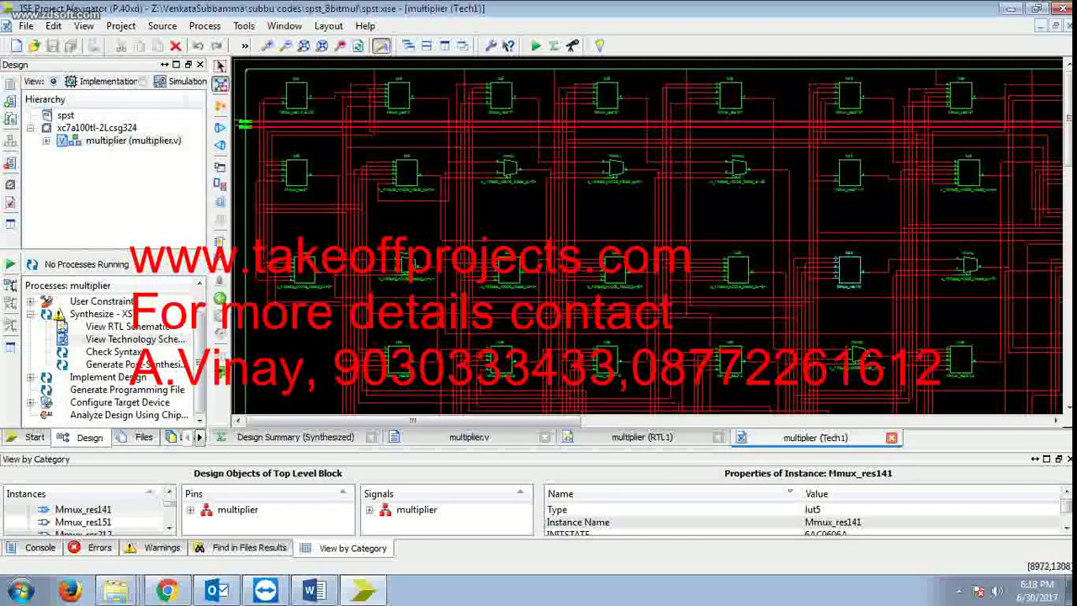
Check the equation and truth table of the x_1/Madd_n0006_Madd_lut<8> LUT6, then view the whole technology schematic.
double_click(969, 174)
key("ctrl+Tab")
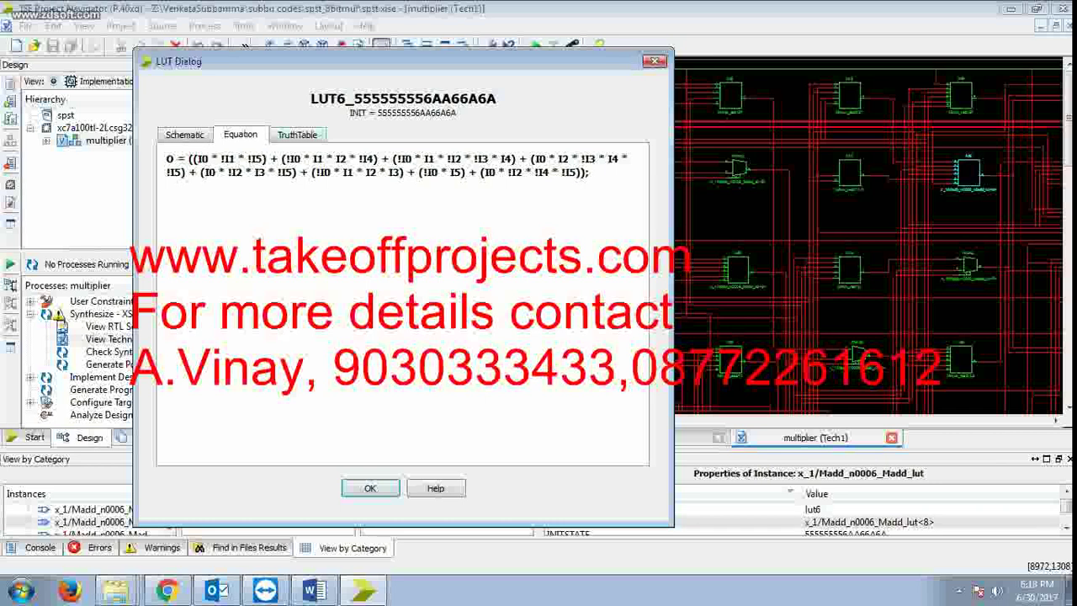
key("ctrl+Tab")
key("Escape")
mouse_move(556, 252)
left_mouse_down()
mouse_move(624, 190)
mouse_move(692, 173)
left_mouse_up()
left_click_drag(350, 309, 385, 250)
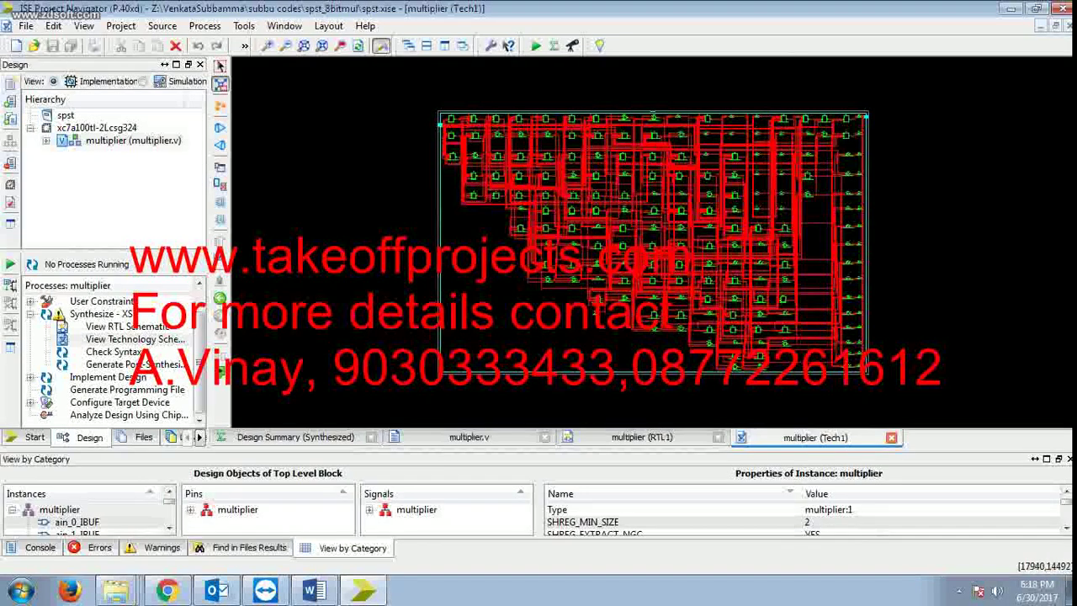
Examine the timing summary and path delay details in the Synthesis Report, then return to the design summary.
left_click(362, 436)
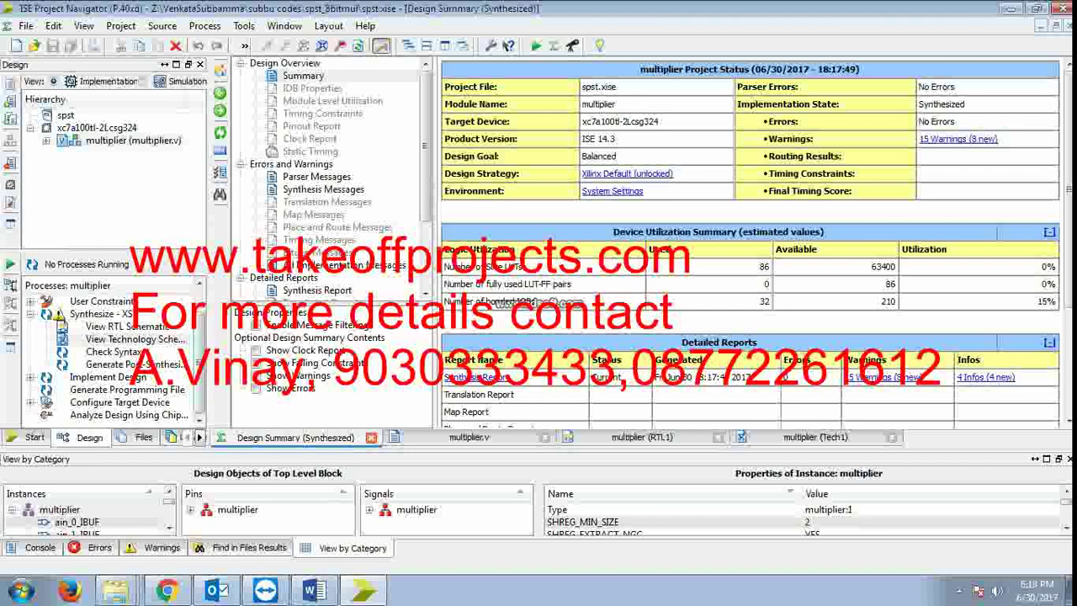
left_click(334, 292)
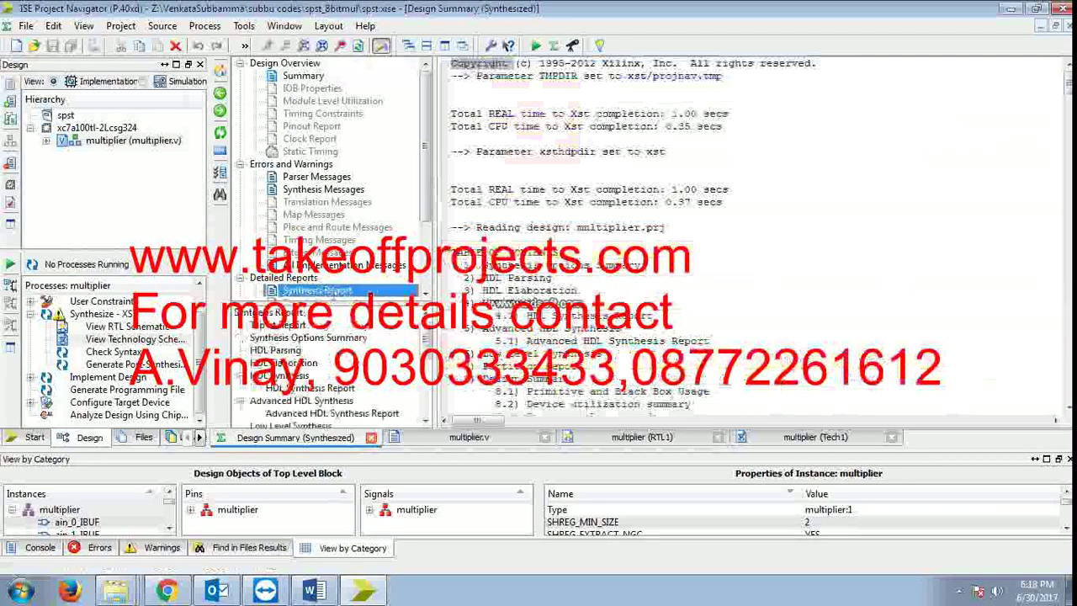
left_click_drag(1068, 85, 1068, 161)
scroll(753, 244, "down", 20)
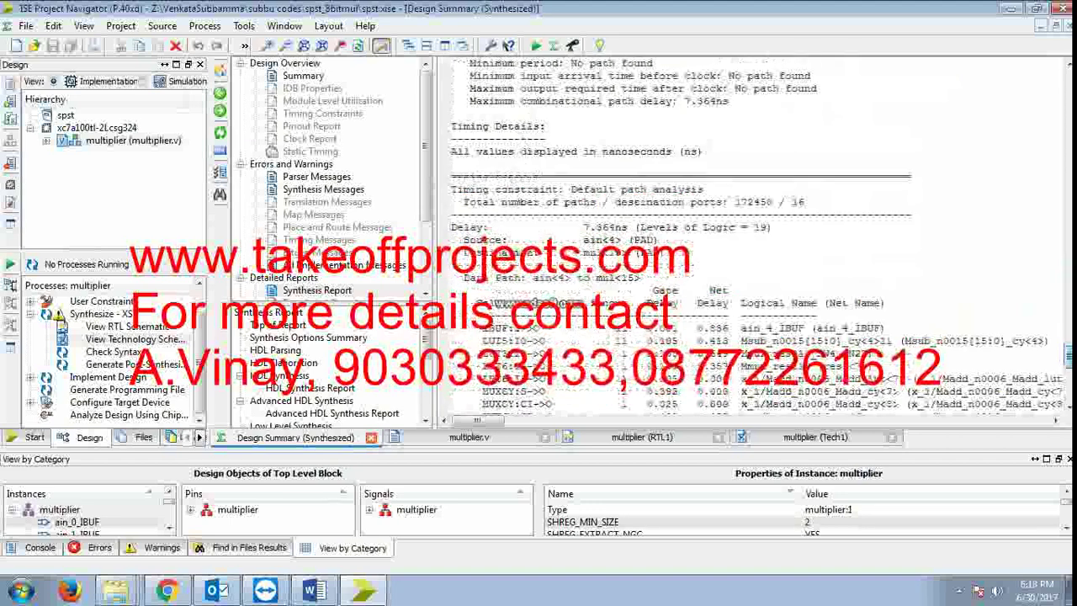
left_click_drag(692, 126, 627, 126)
scroll(628, 127, "up", 4)
scroll(753, 244, "up", 5)
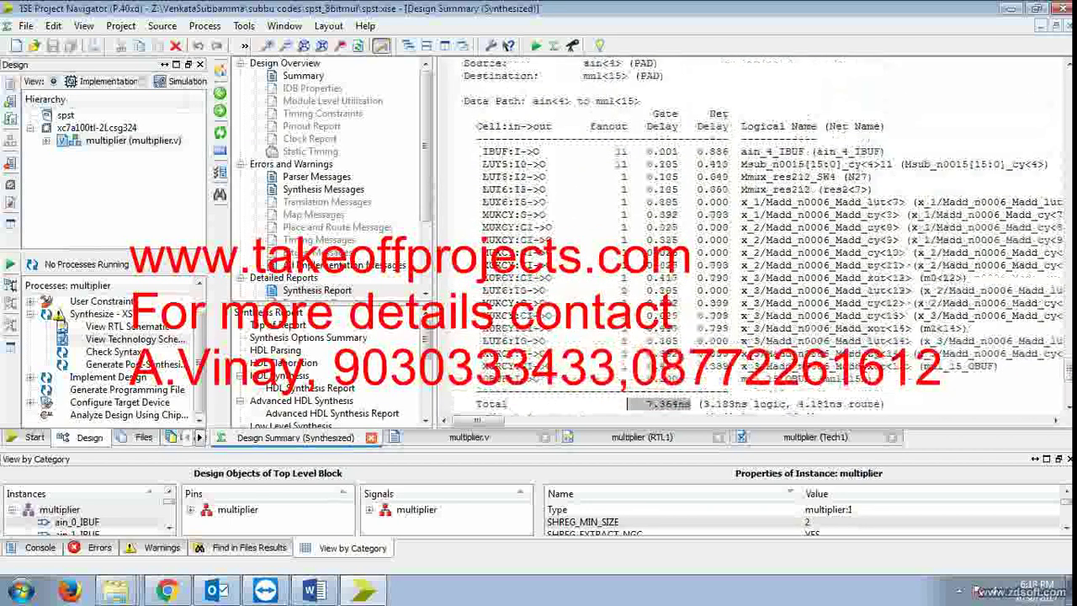
left_click_drag(631, 139, 451, 139)
scroll(673, 252, "up", 4)
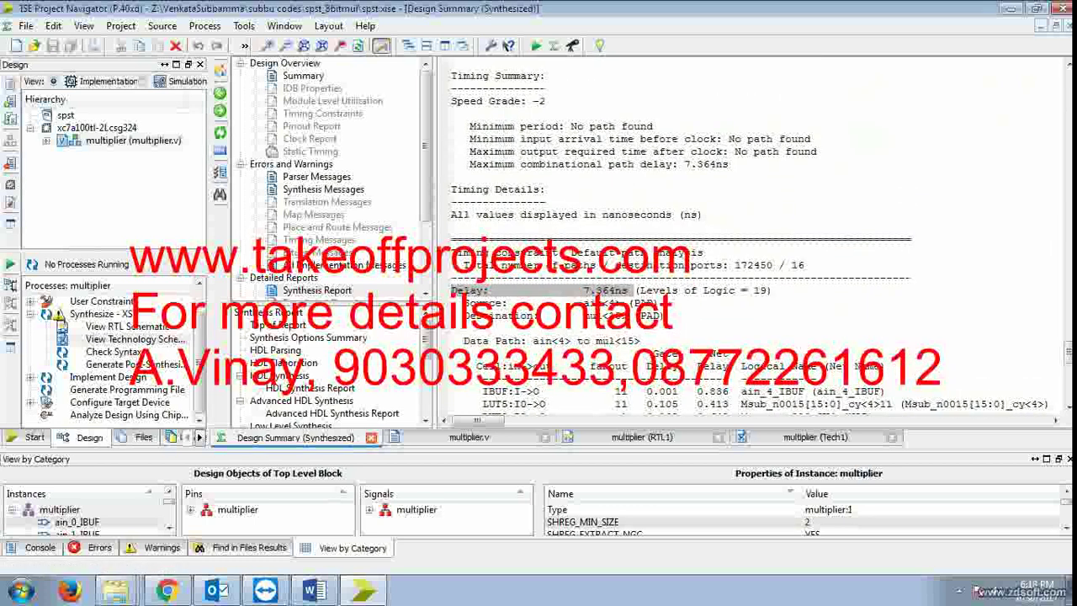
left_click(299, 76)
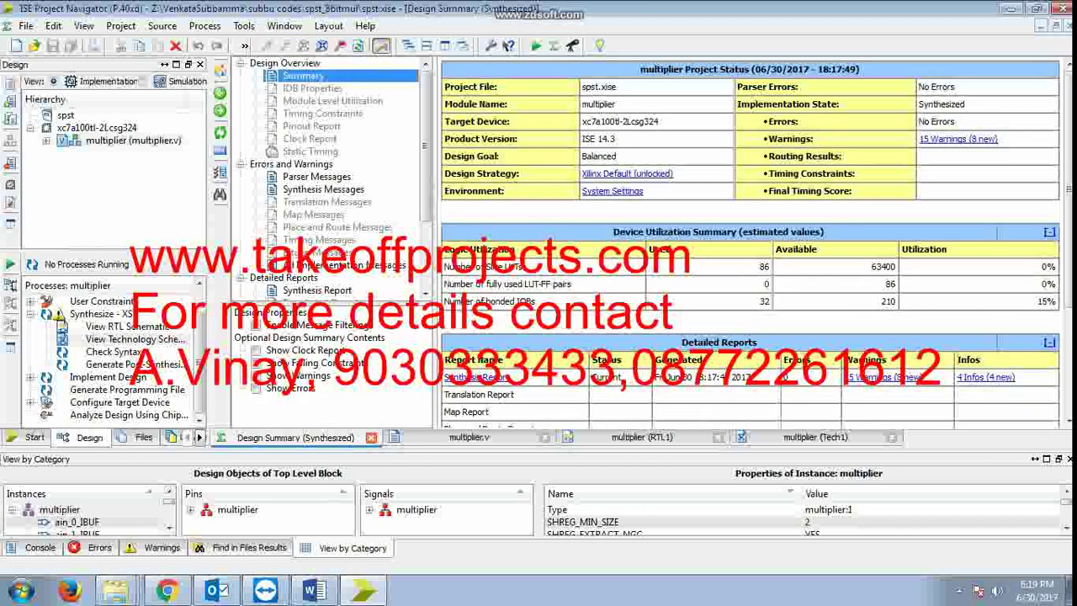
Switch the design to simulation, run the behavioral syntax check on the multiplier module and launch its behavioral model simulation in ISim.
left_click(144, 82)
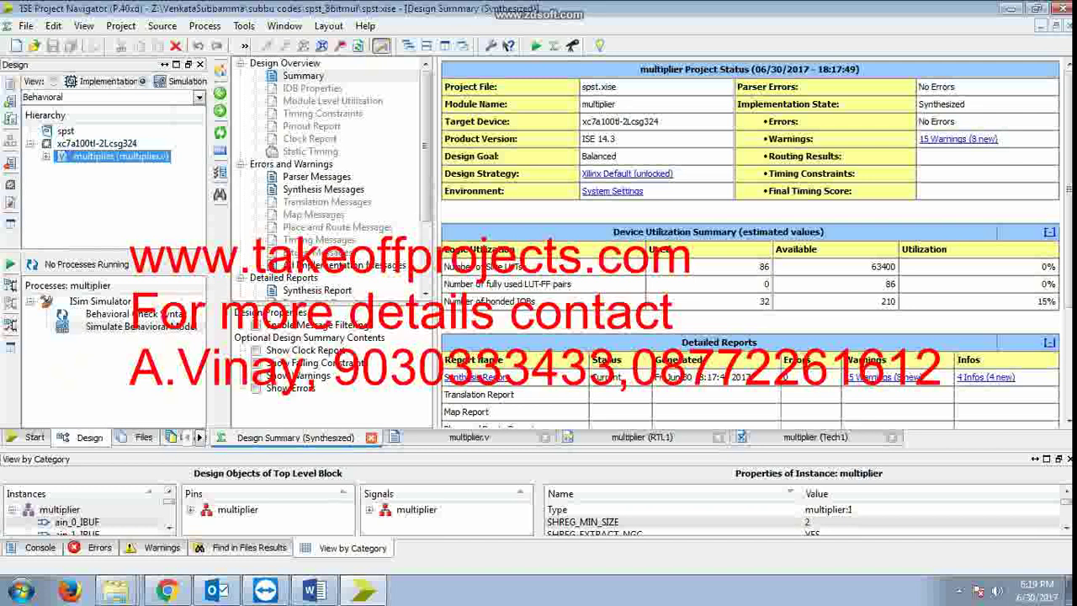
double_click(127, 314)
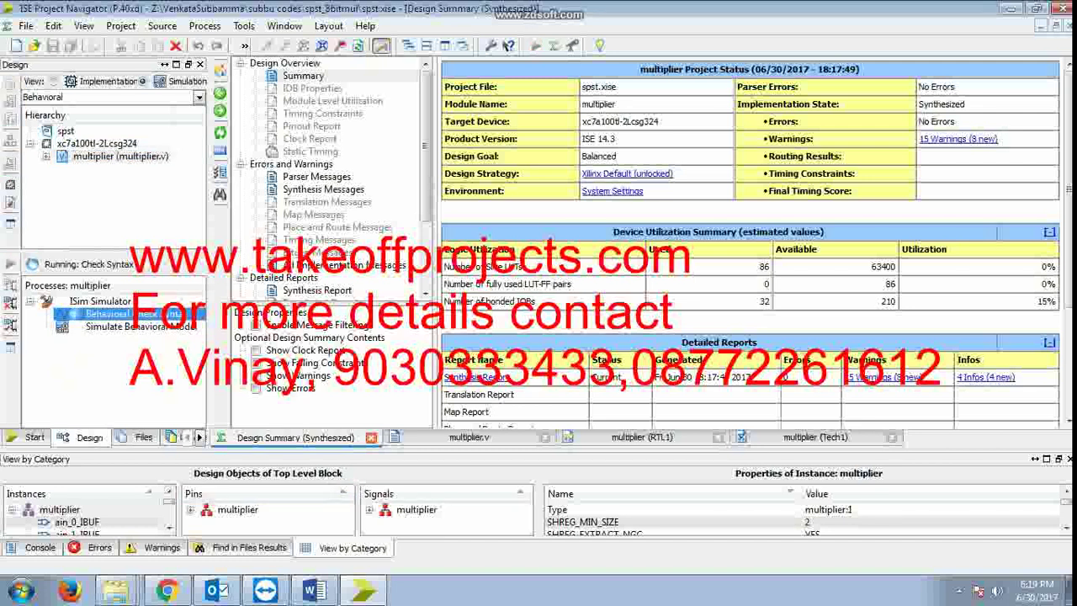
left_click(139, 326)
double_click(135, 327)
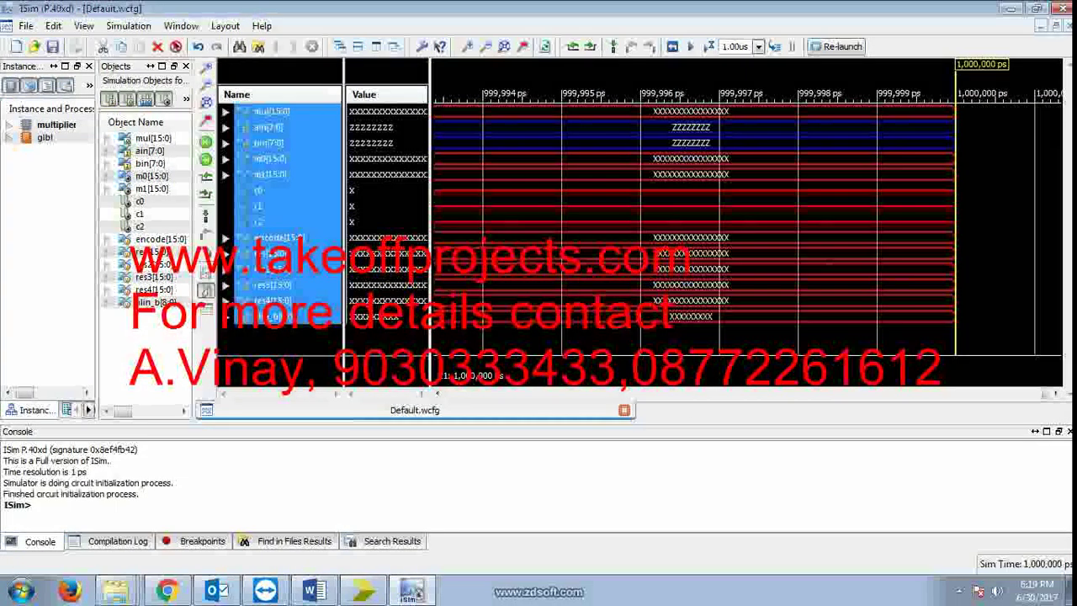
Force the ain[7:0] signal to the constant binary value 00010101.
left_click(384, 128)
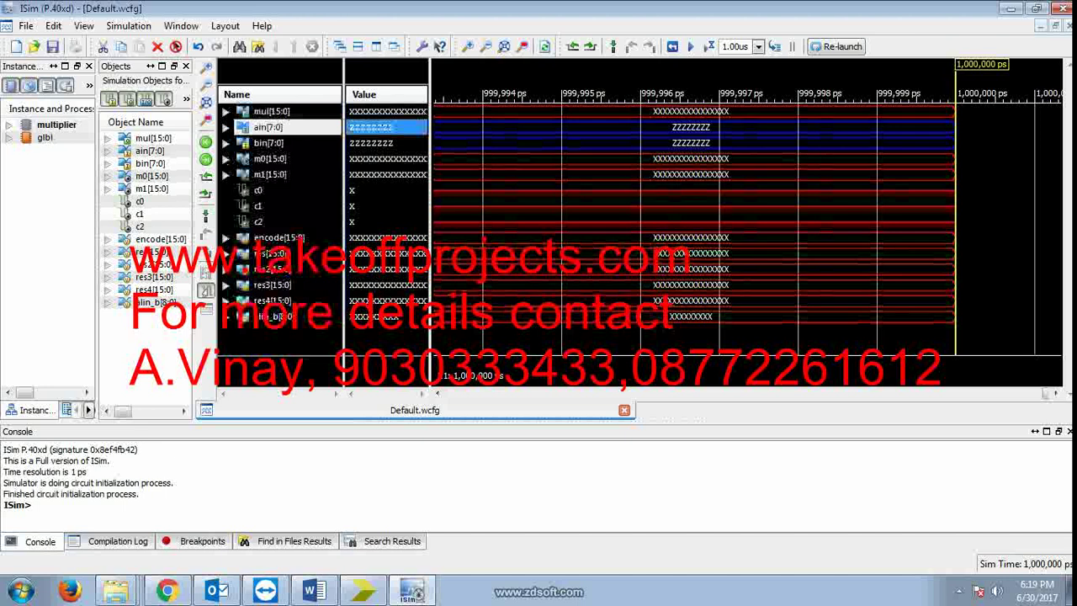
right_click(383, 128)
left_click(440, 327)
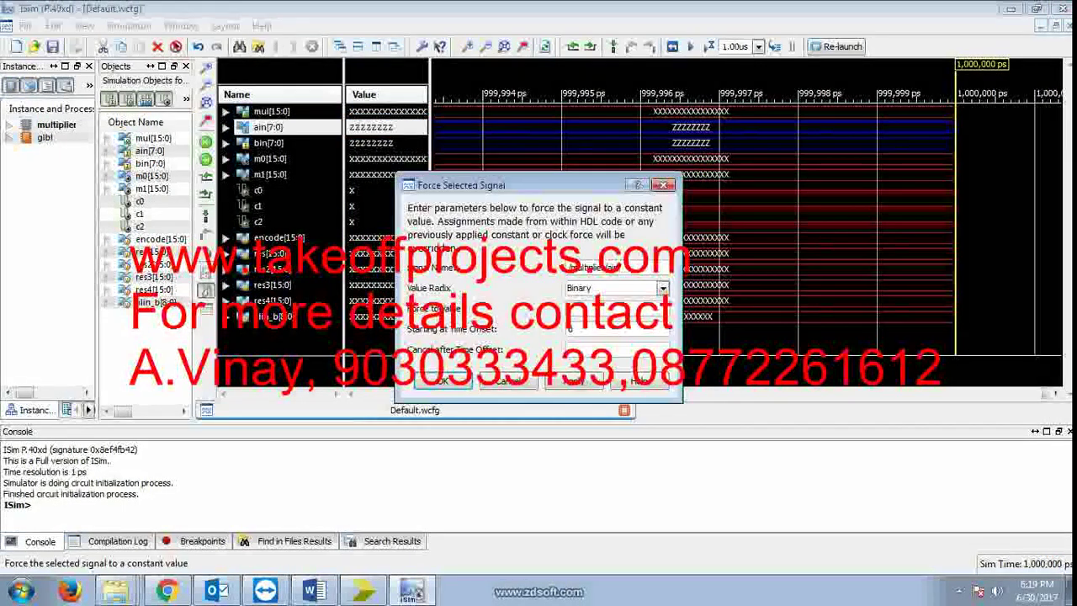
type("00000101")
key("Return")
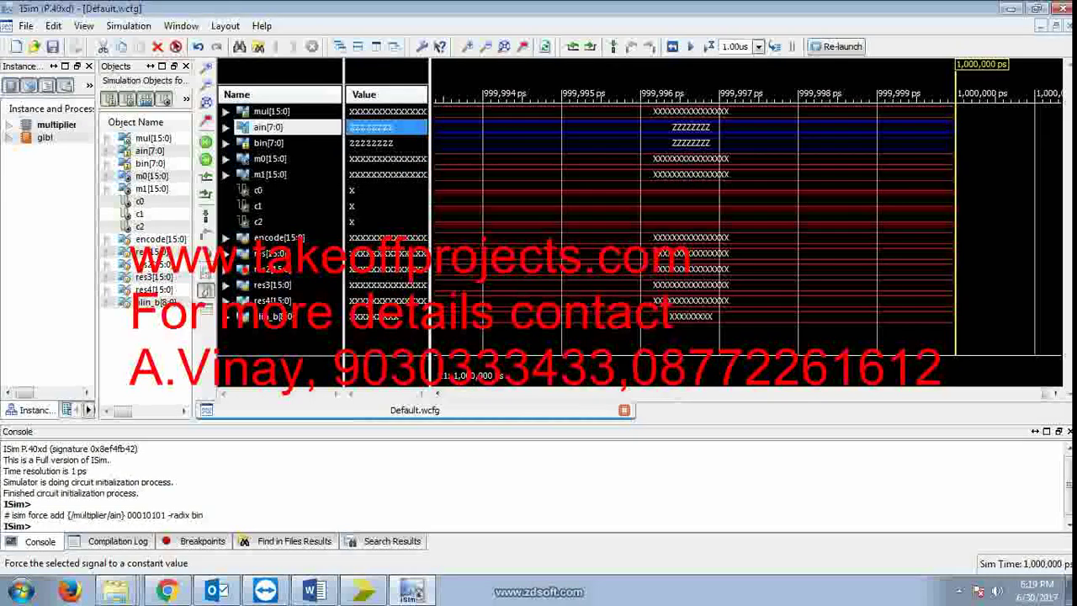
Force the bin[7:0] signal to the constant binary value 01110101 and run the simulation for 1.00us.
left_click(378, 143)
right_click(386, 143)
left_click(439, 341)
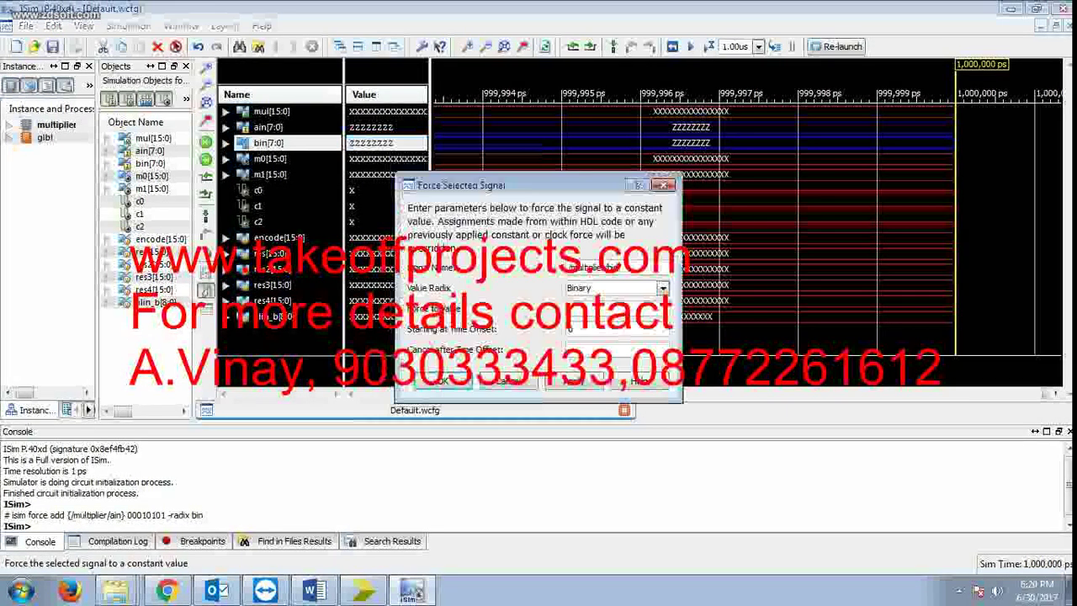
type("01110101")
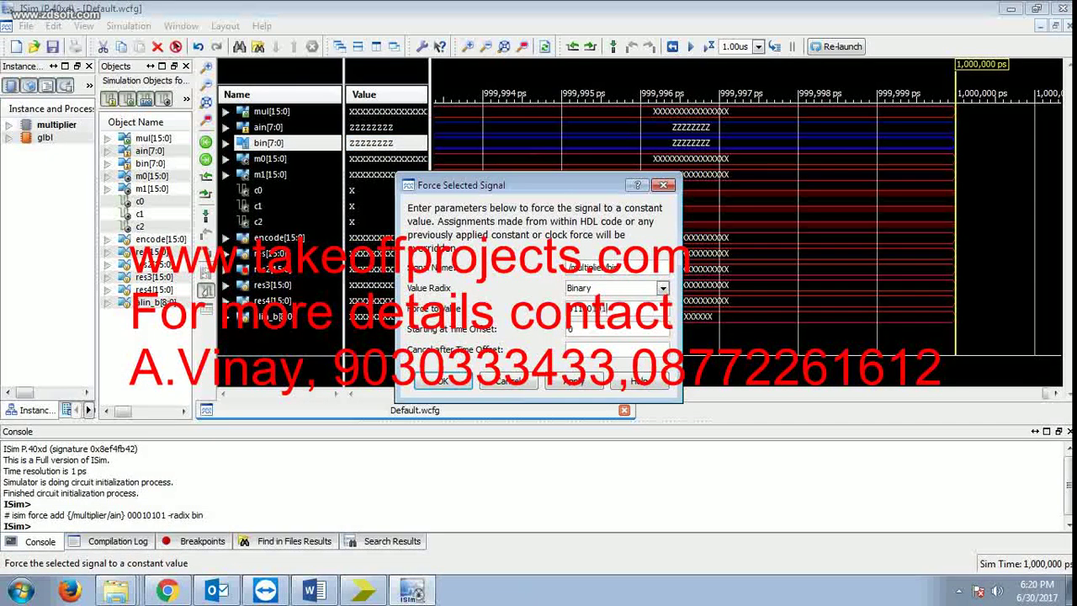
key("Return")
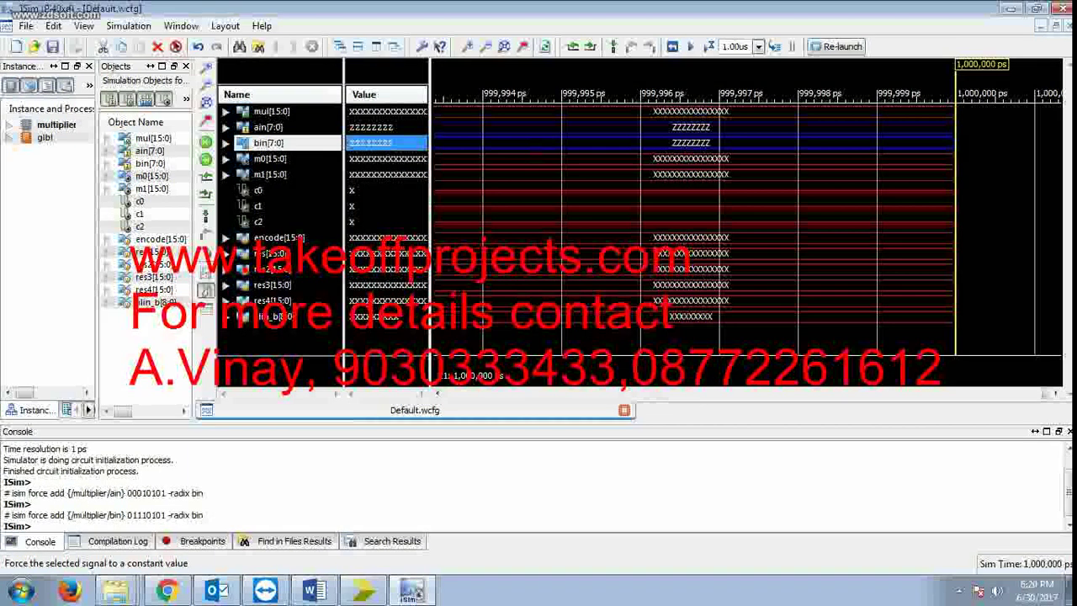
left_click(710, 46)
Force the ain[7:0] signal to the constant binary value 10101010 and advance the simulation by 1.00us.
left_click(379, 127)
right_click(378, 127)
left_click(403, 311)
type("10111010")
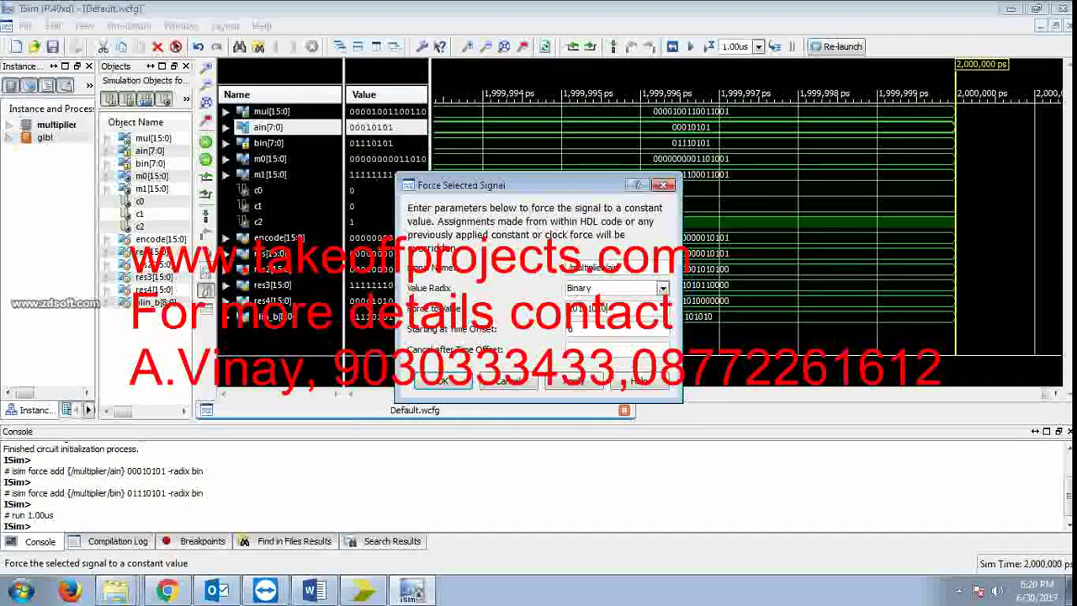
left_click(437, 380)
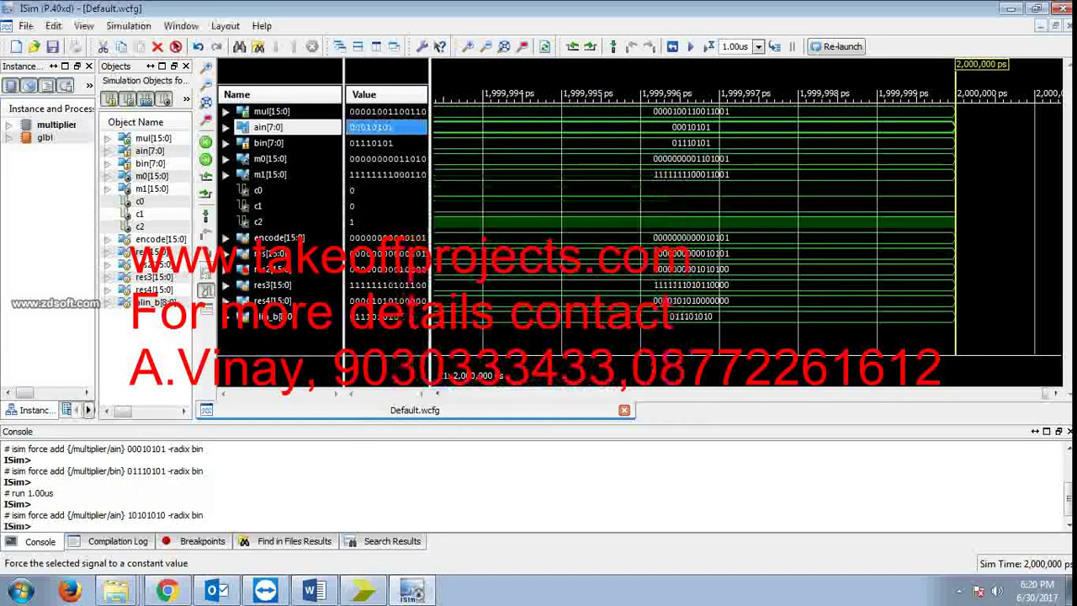
left_click(709, 47)
Force the bin[7:0] signal to the constant binary value 11101010 and run the simulation for another 1.00us.
left_click(364, 143)
right_click(364, 143)
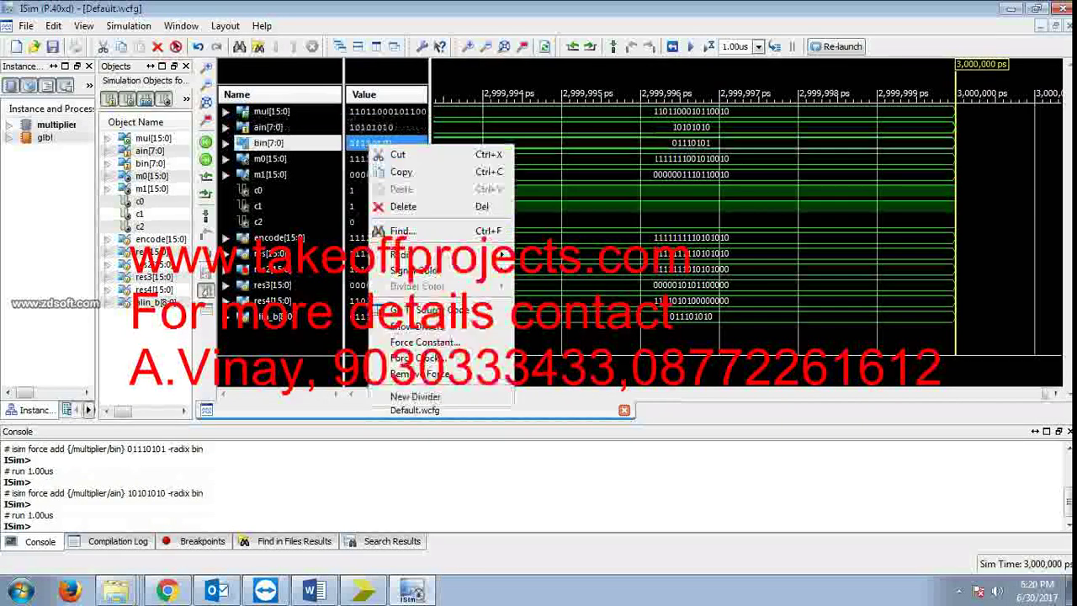
left_click(404, 338)
type("11101010")
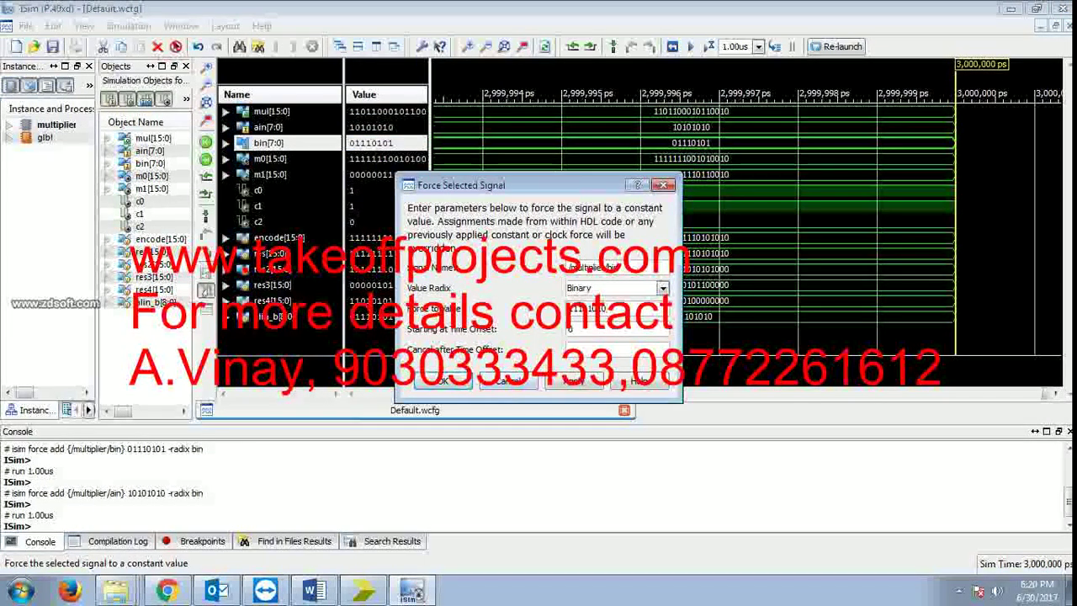
left_click(443, 380)
left_click(709, 47)
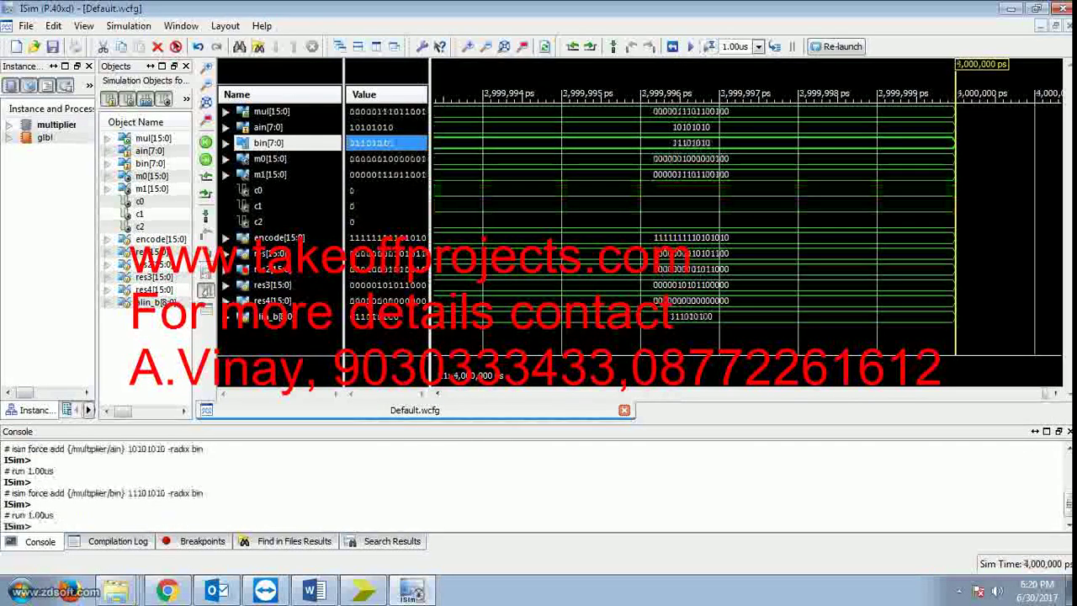
Set the radix of all waveform signals to signed decimal and fit the whole simulation in the waveform view.
key("ctrl+a")
right_click(407, 205)
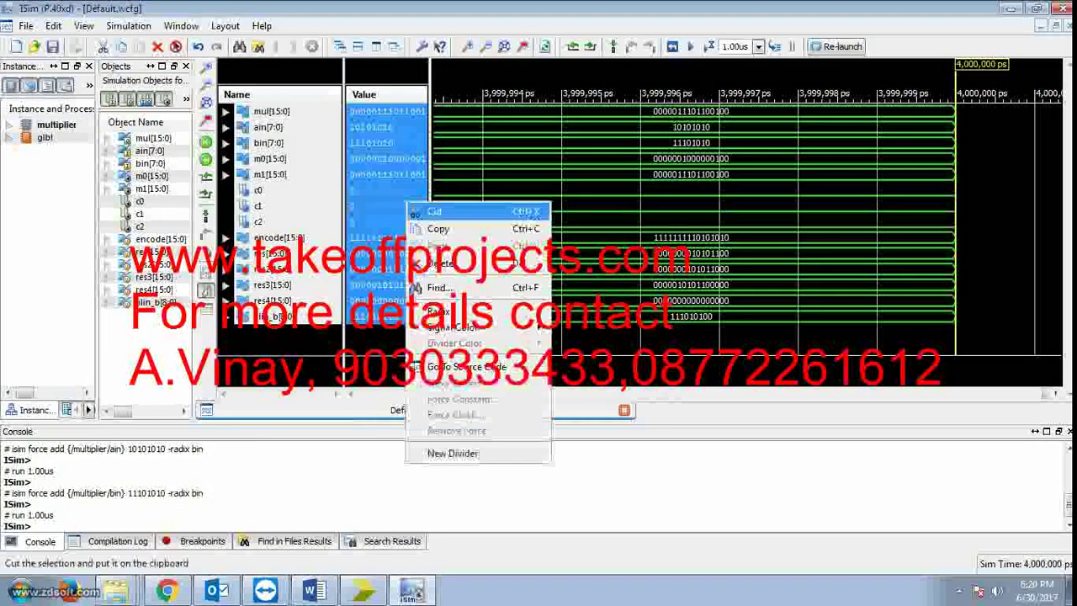
mouse_move(479, 313)
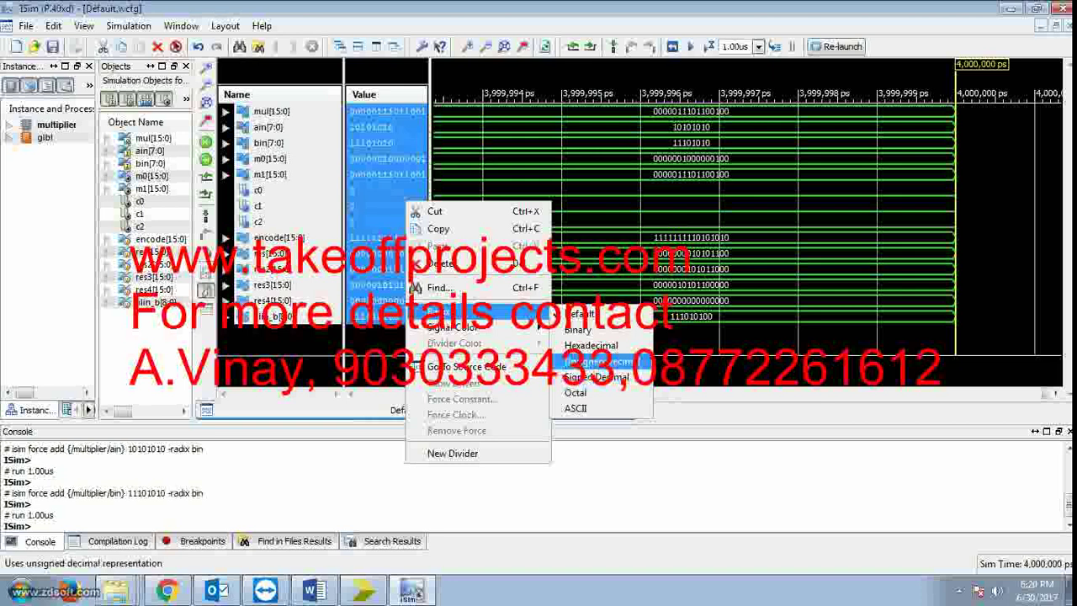
left_click(595, 377)
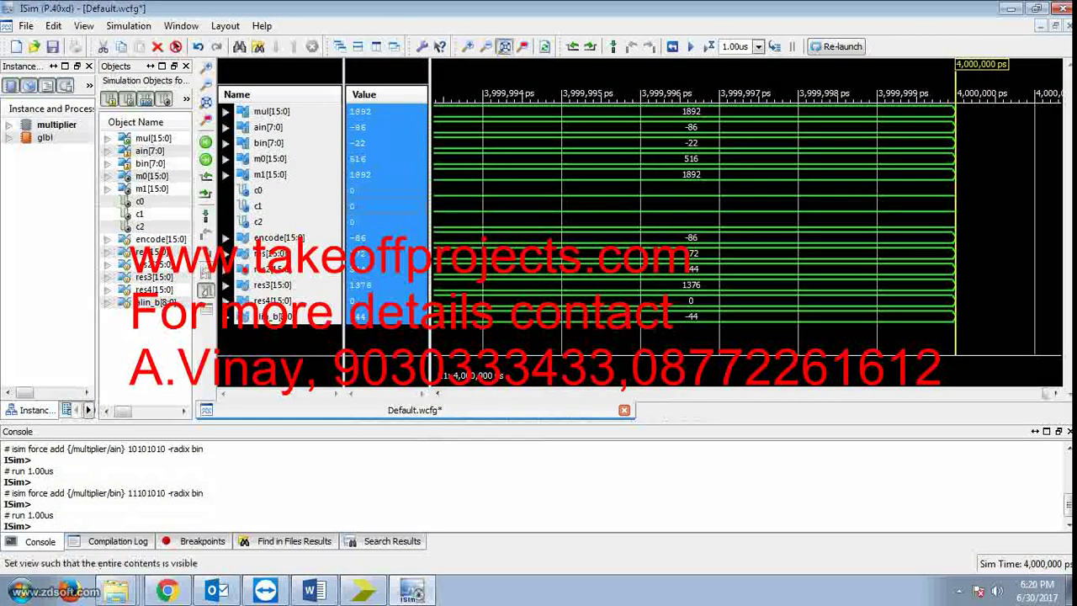
left_click(504, 46)
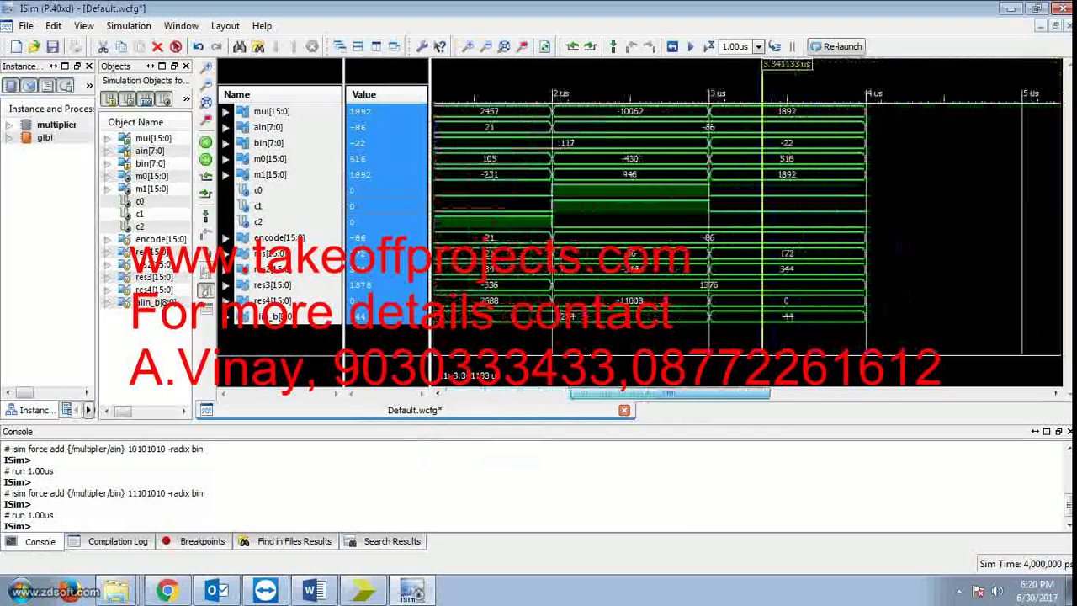